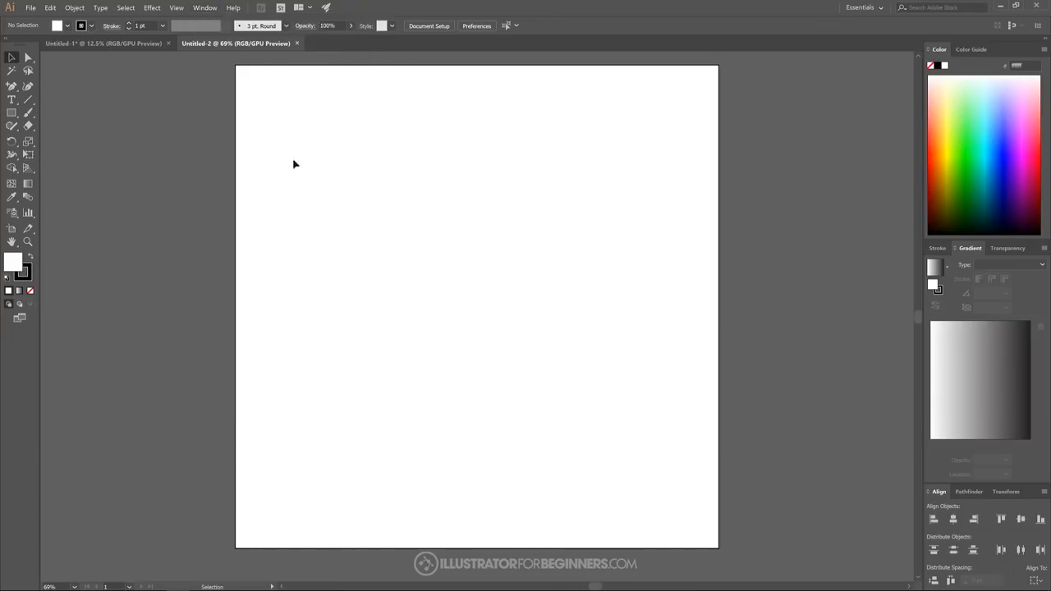
- Add the text "SLICED" near the middle of the artboard in Montserrat Black
click(10, 100)
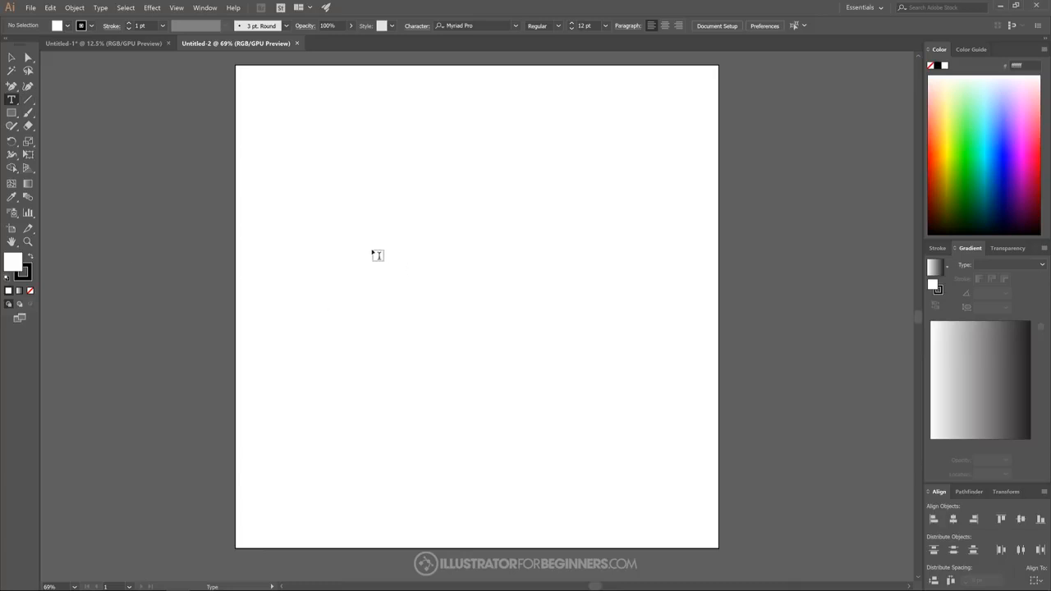
click(400, 271)
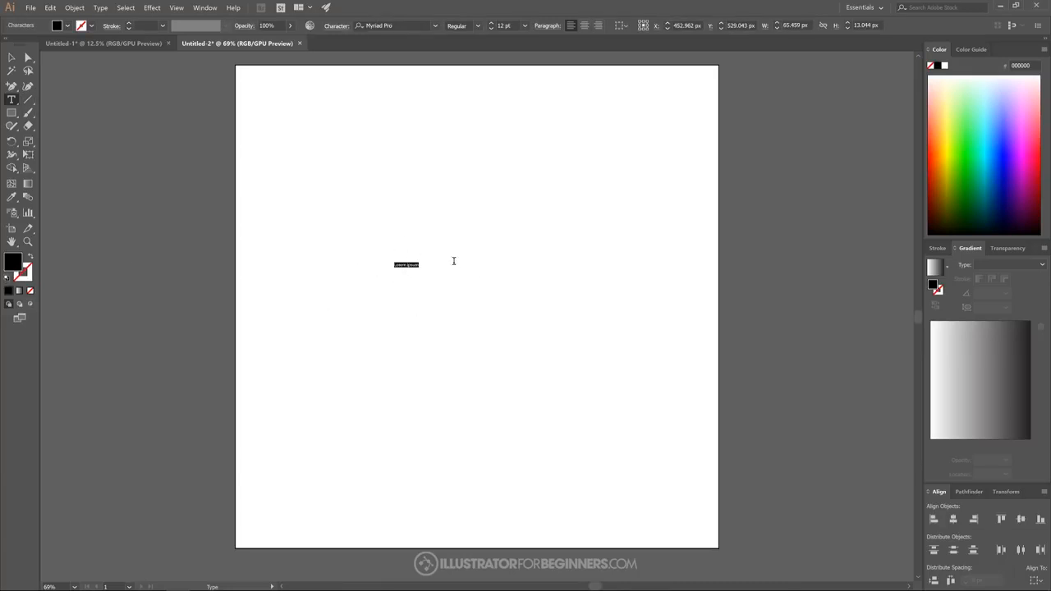
click(436, 25)
scroll(430, 202, down, 7)
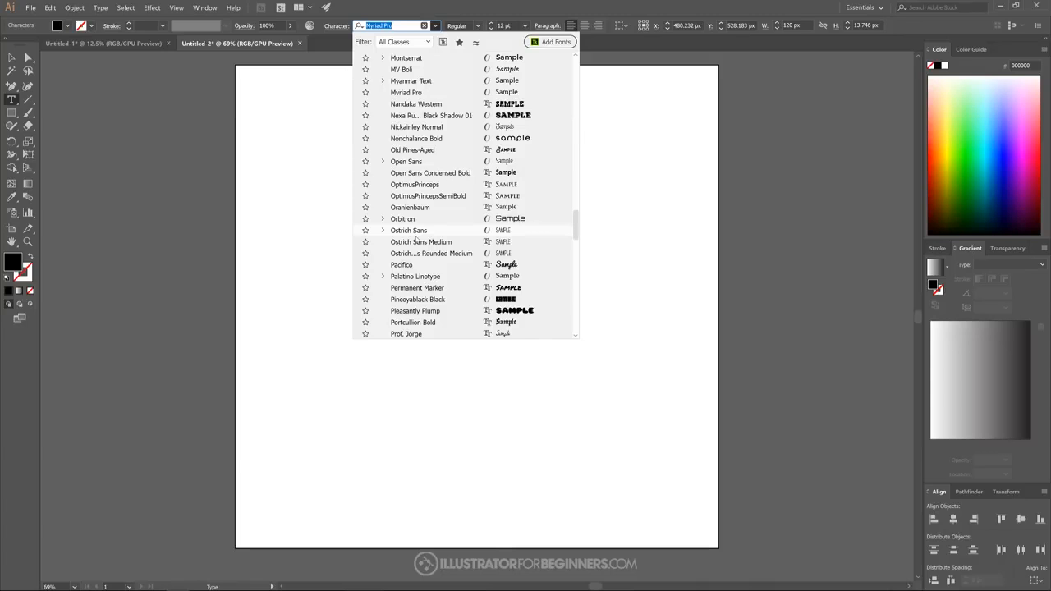
scroll(417, 241, up, 8)
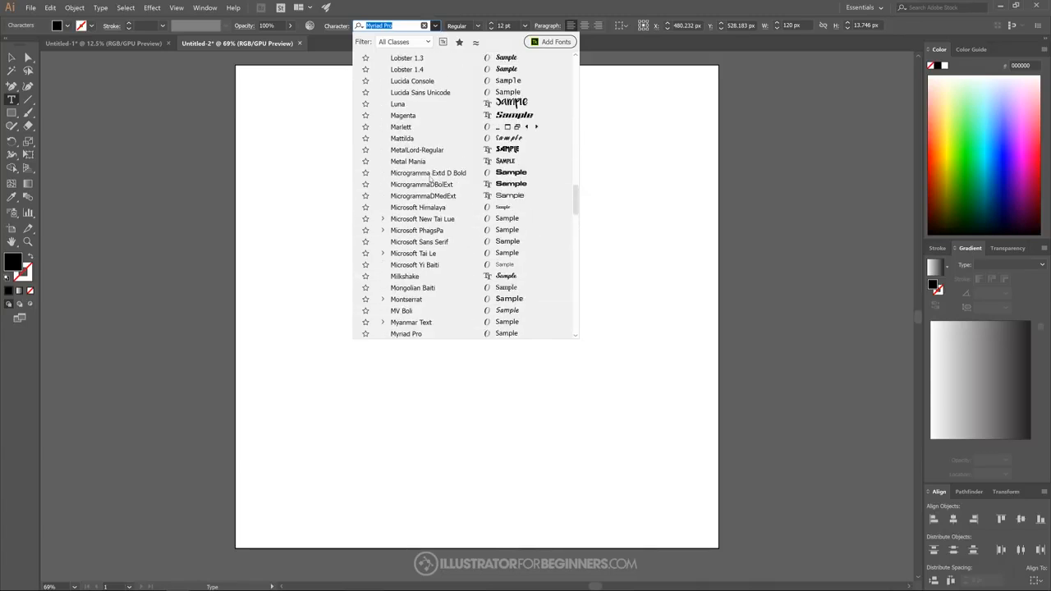
scroll(430, 178, down, 5)
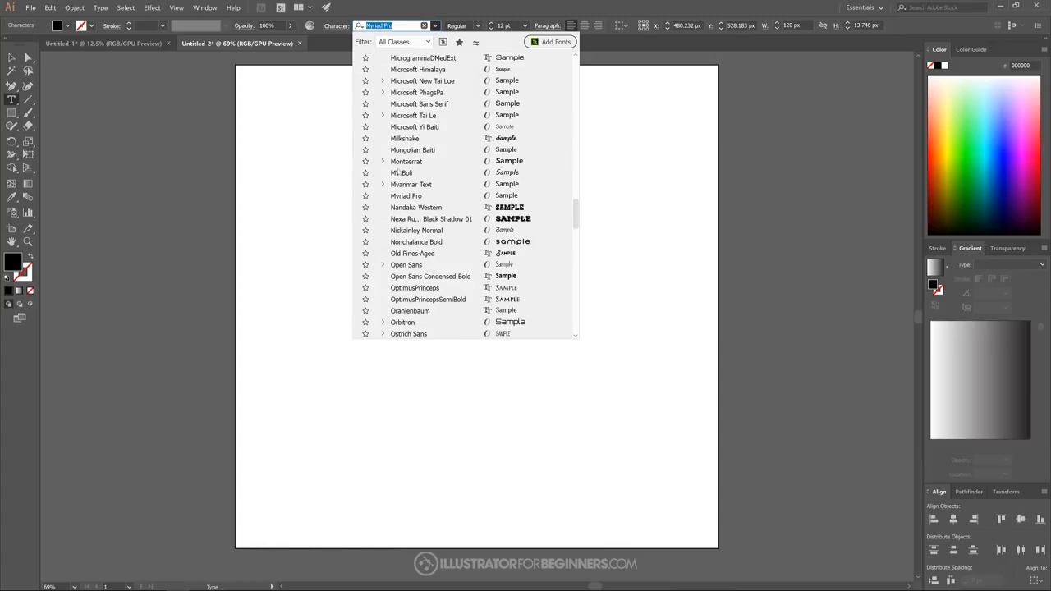
click(412, 164)
click(477, 25)
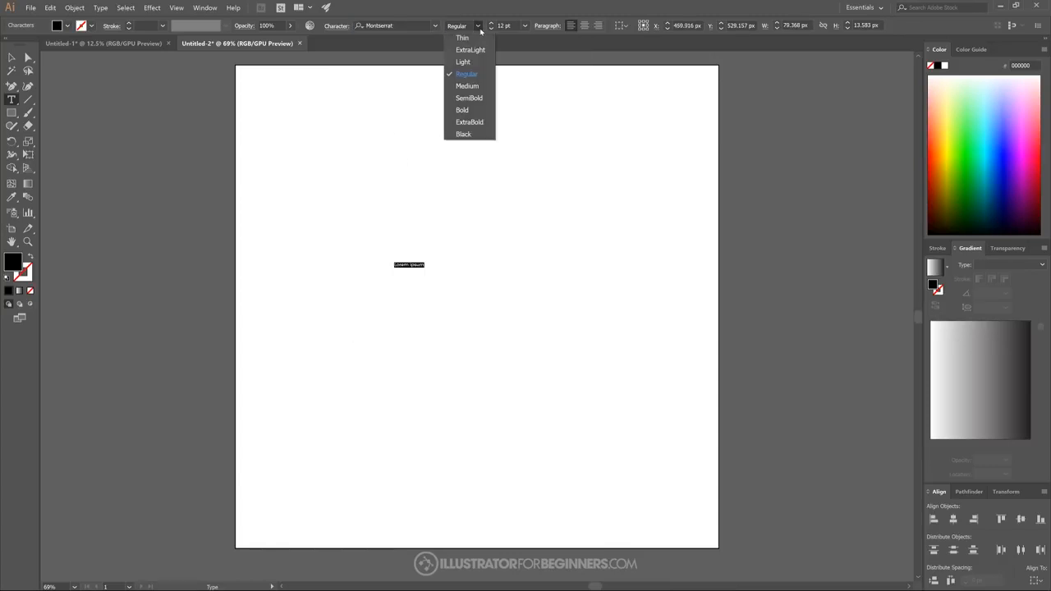
click(463, 132)
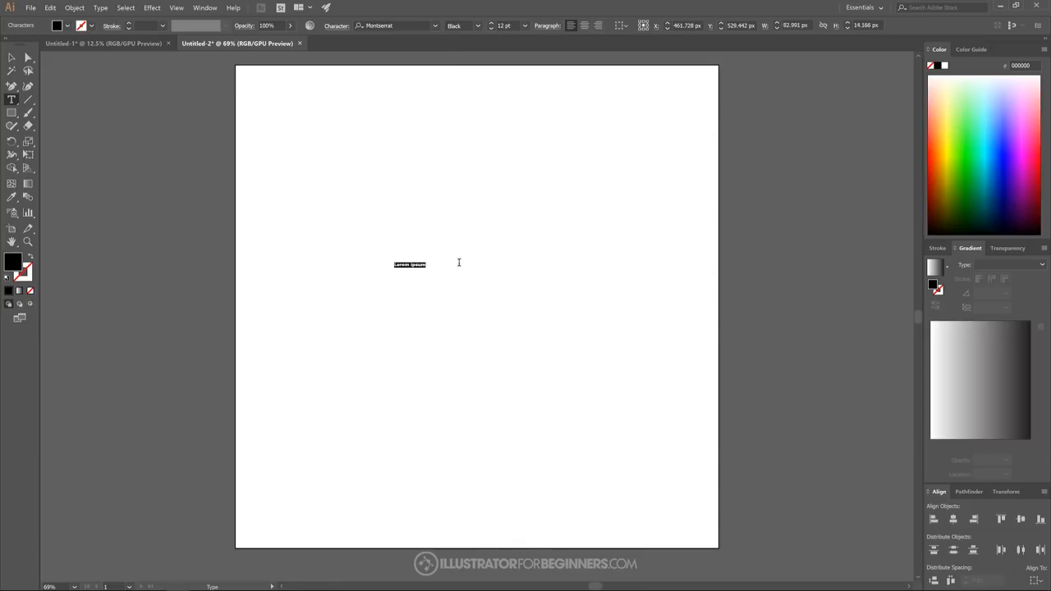
text(SU)
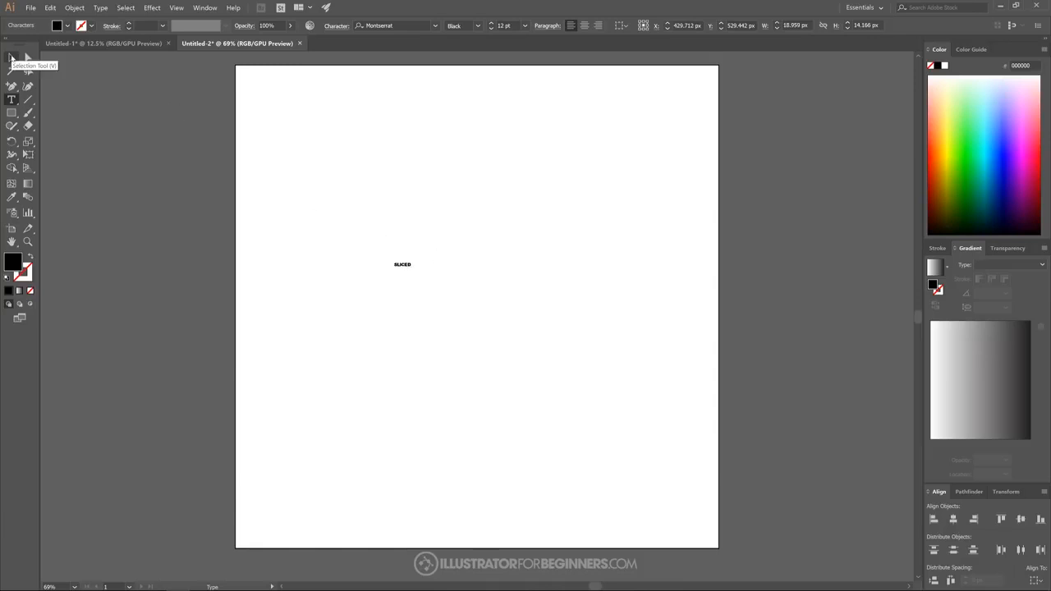
- Scale the SLICED text up to about 731 px wide around the artboard's centre and convert it to outlines
click(11, 57)
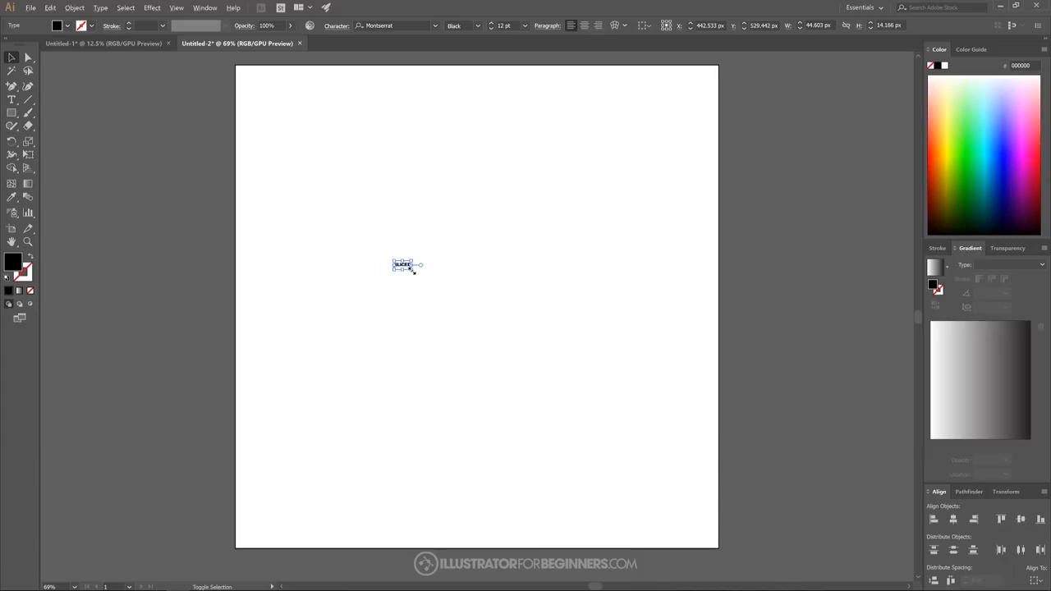
drag(413, 270, 557, 337)
drag(453, 271, 515, 297)
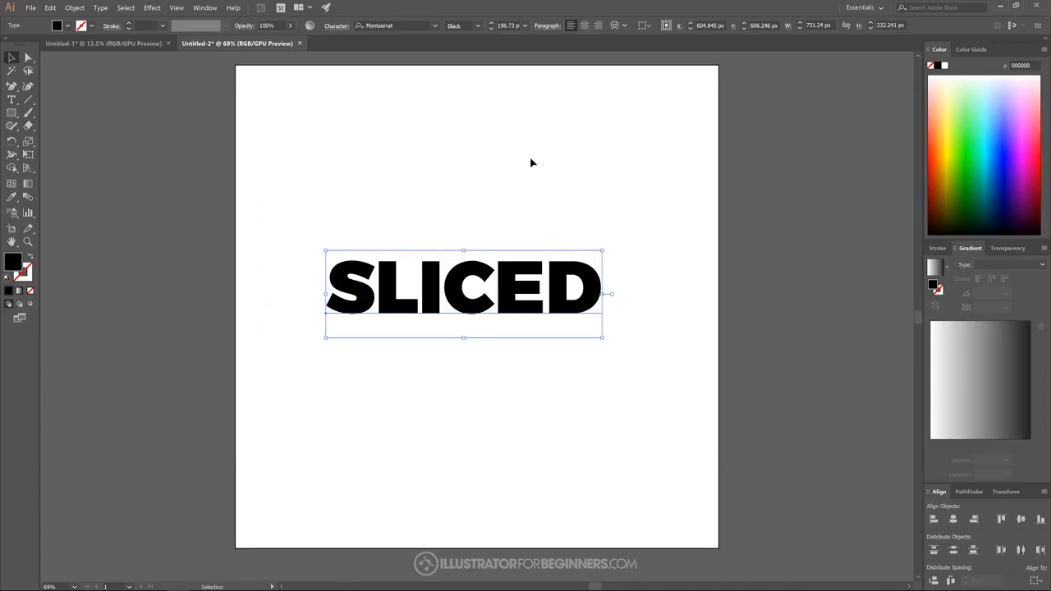
click(101, 7)
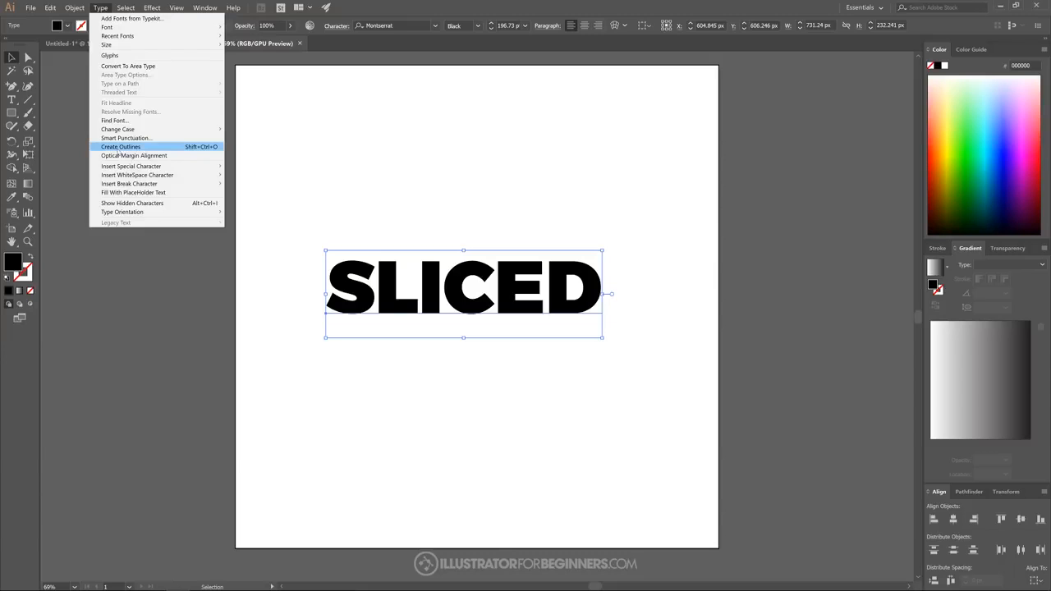
click(118, 148)
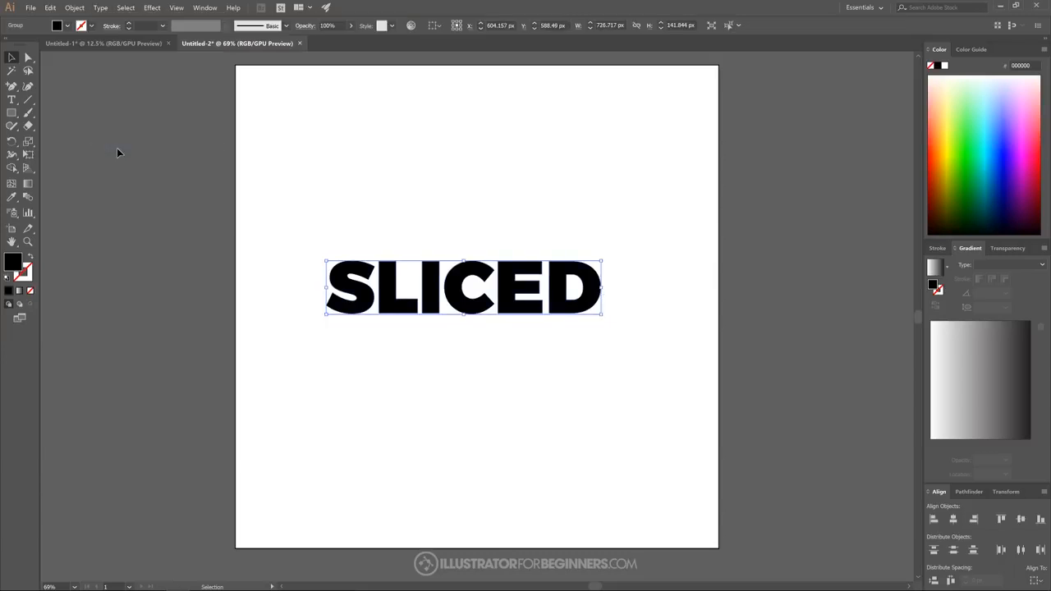
- Lower the outlined word's opacity to 51% and rotate it slightly counterclockwise
click(348, 27)
drag(350, 39, 329, 40)
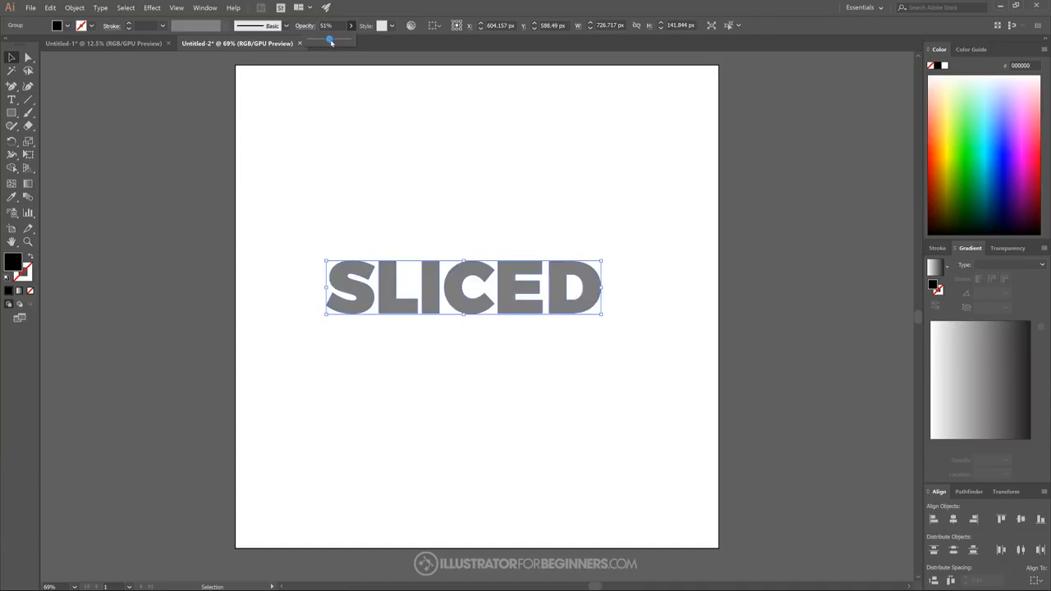
click(388, 46)
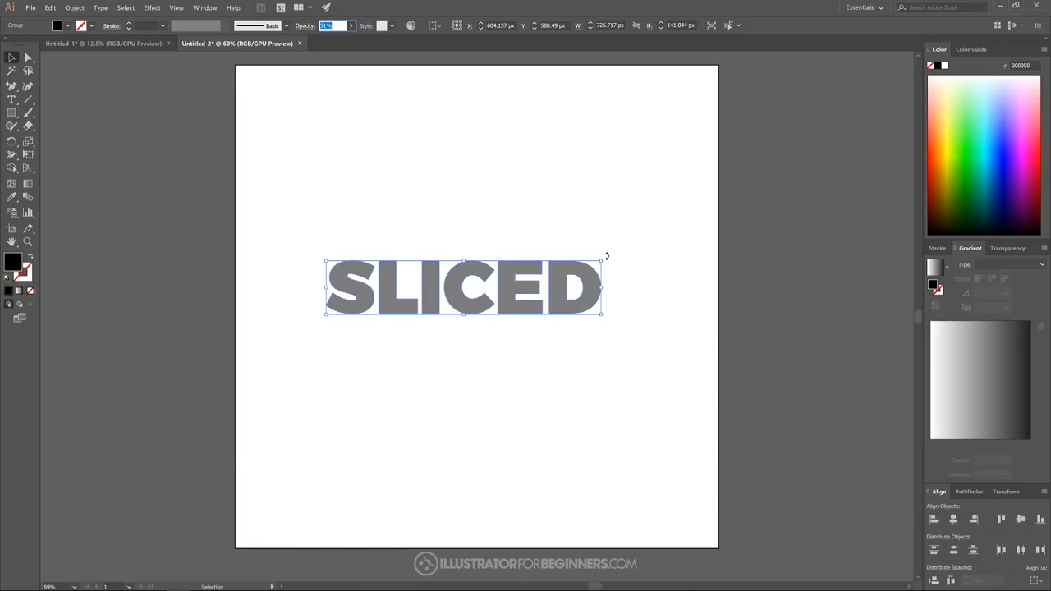
drag(606, 256, 602, 245)
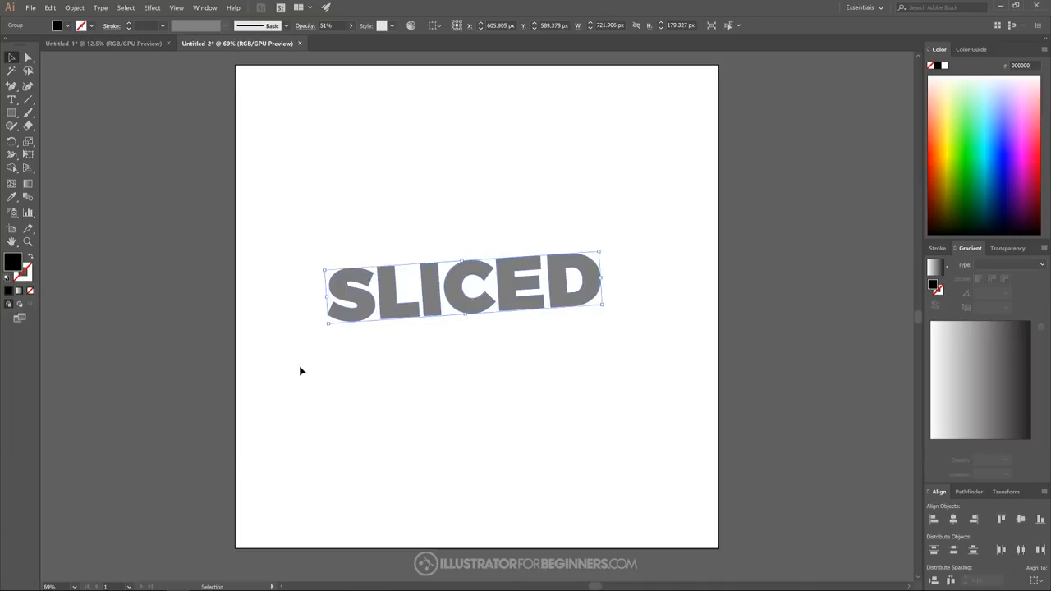
- Draw a black rectangle about 917 by 288 px over the upper half of the word and set its opacity to 50%
click(11, 113)
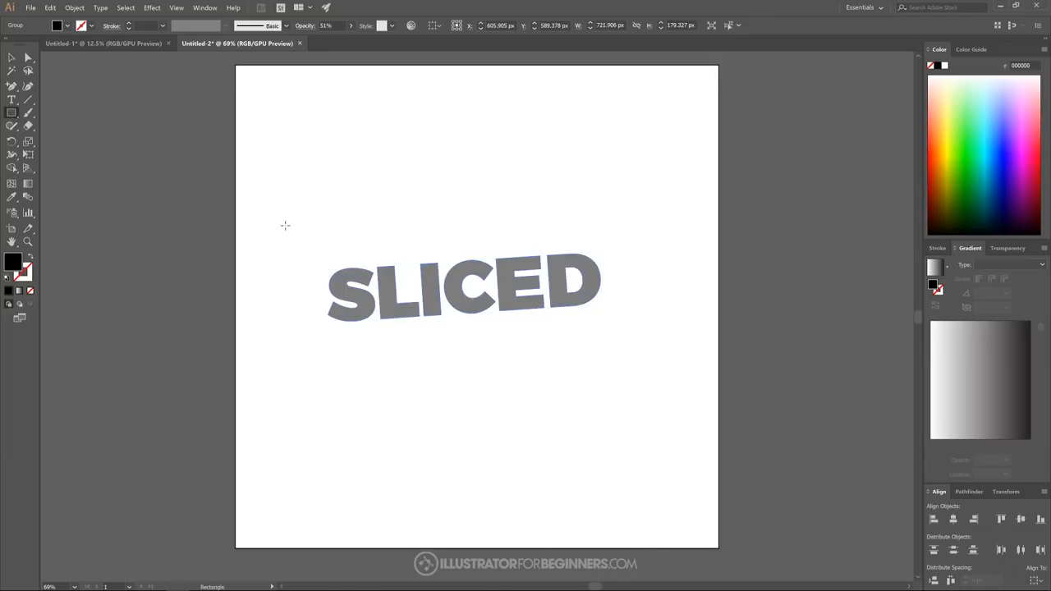
drag(290, 178, 637, 288)
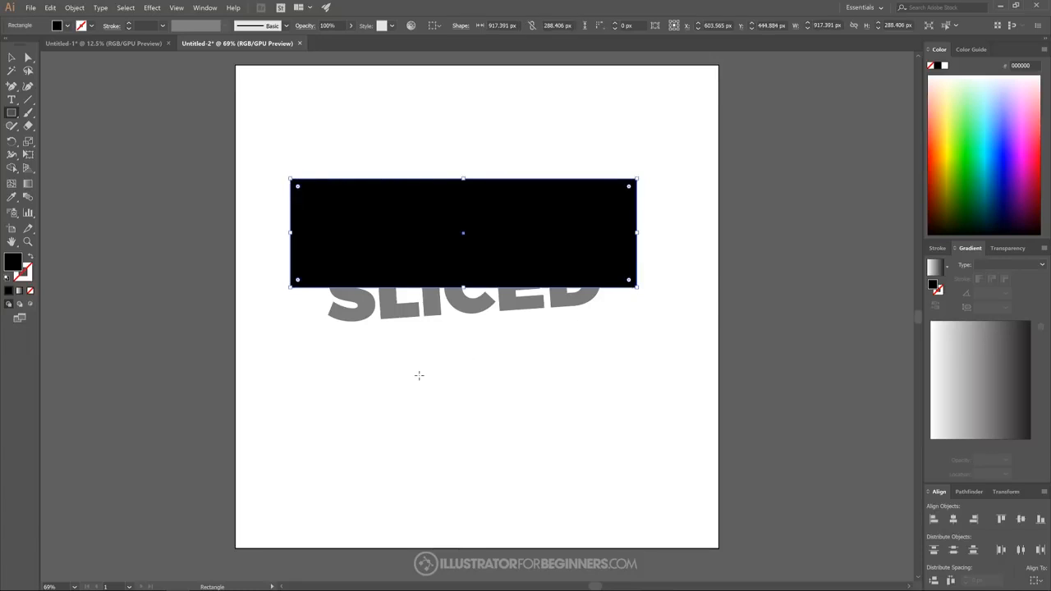
click(352, 27)
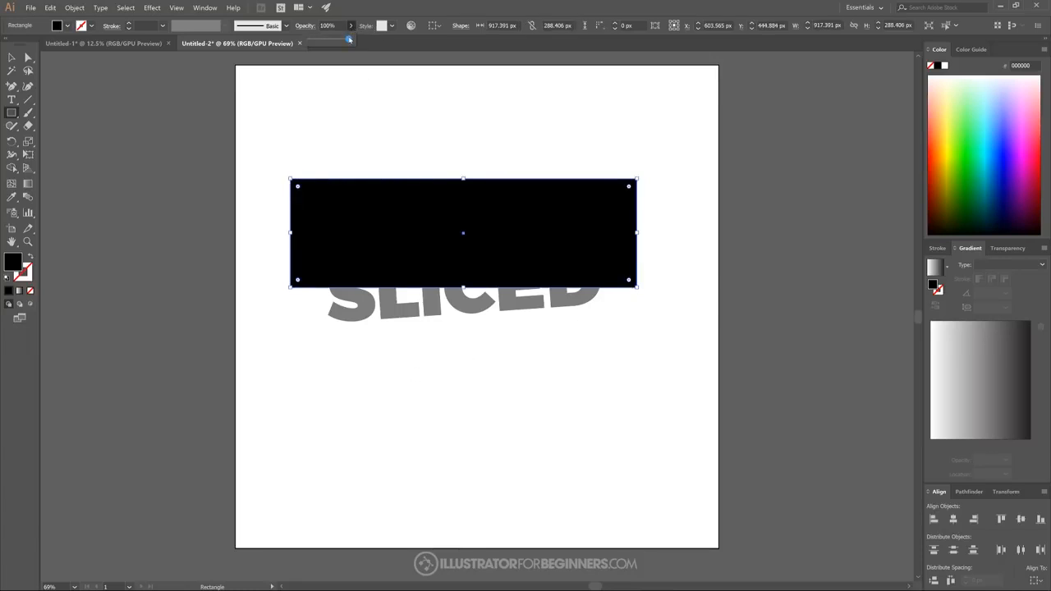
drag(349, 39, 330, 40)
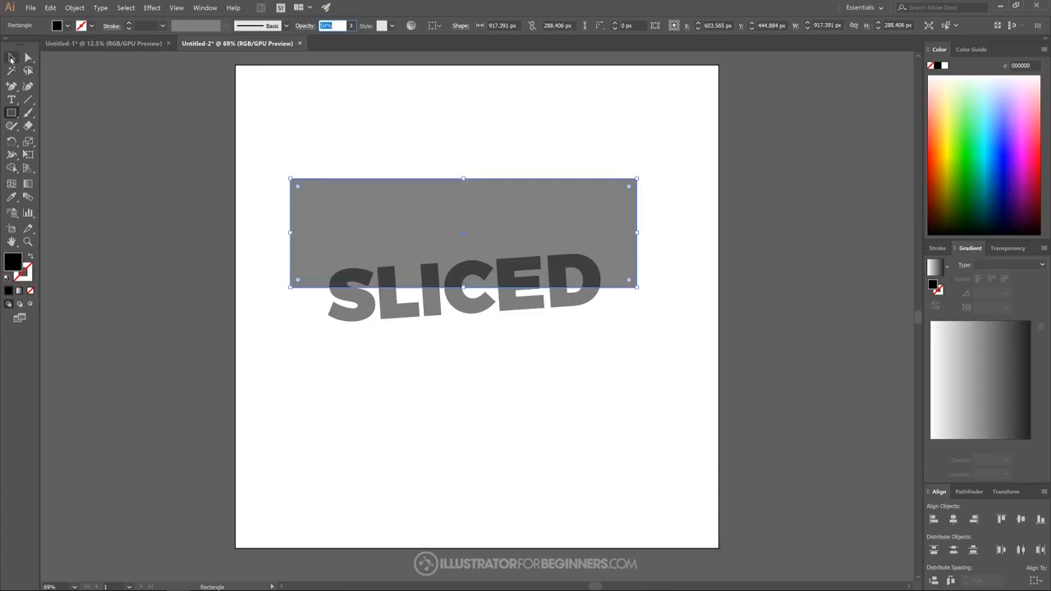
click(11, 58)
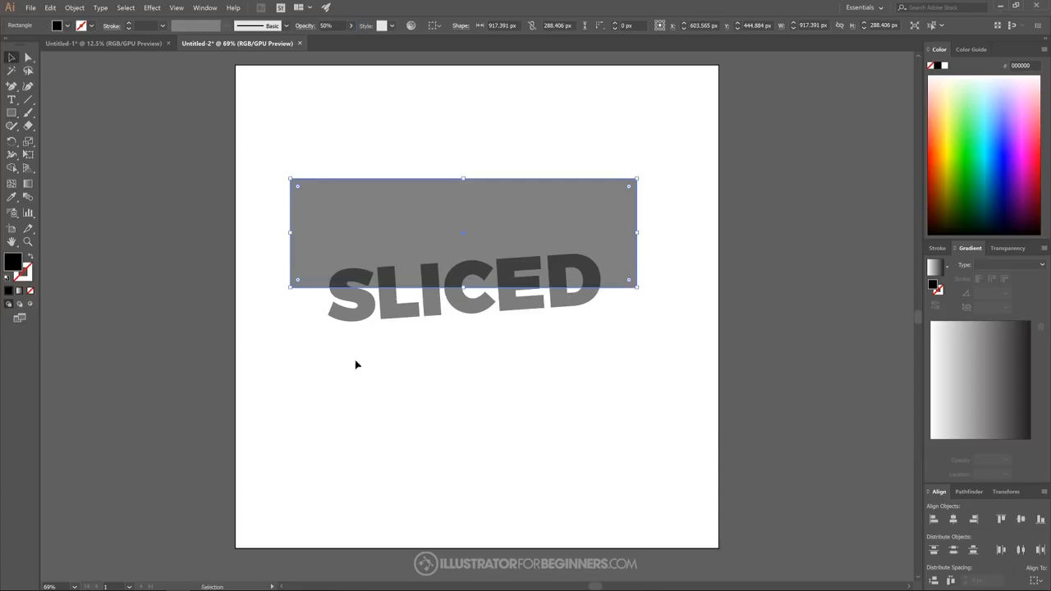
- Fine-tune the rectangle's lower edge where it cuts through the letters, making the rectangle about 292 px high
scroll(482, 301, up, 3)
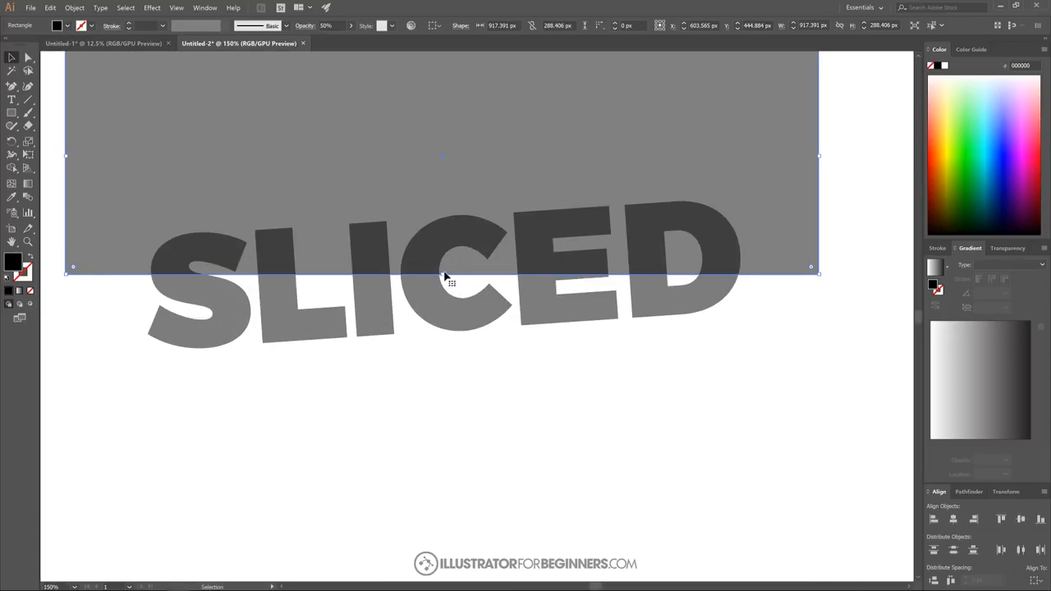
drag(442, 277, 446, 278)
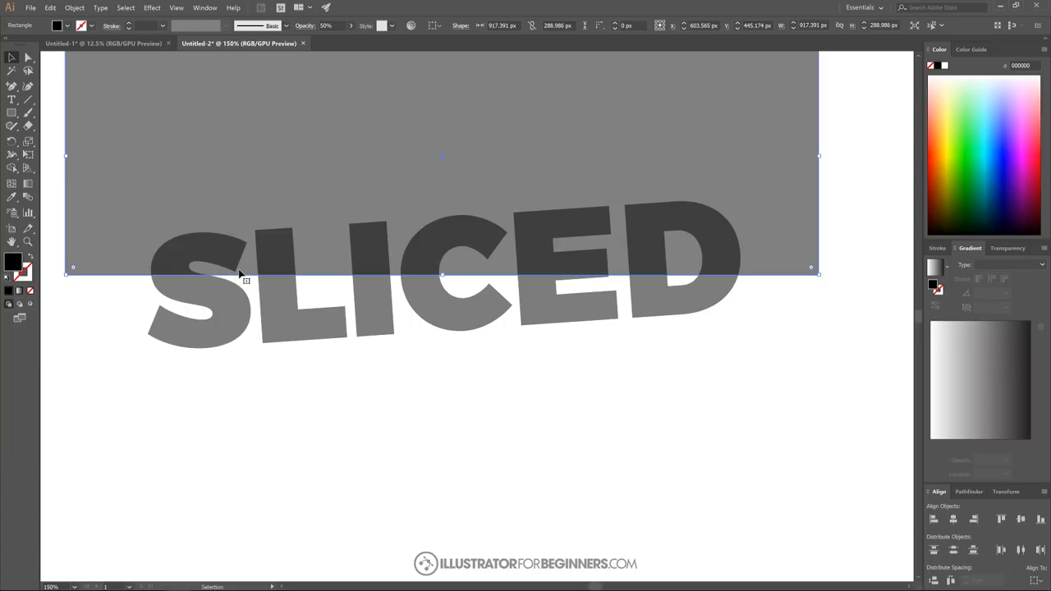
scroll(610, 277, up, 3)
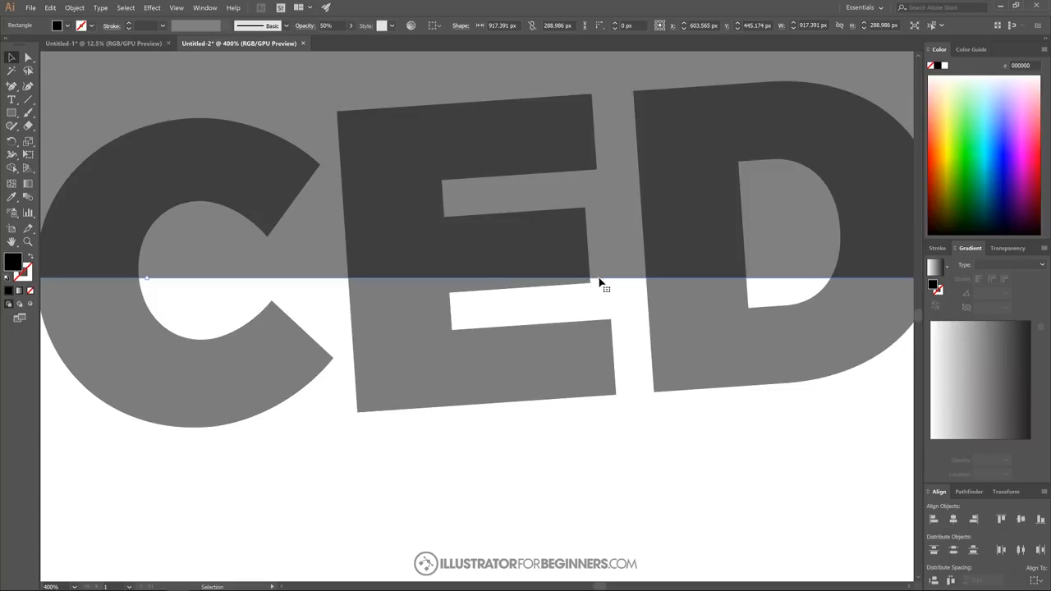
scroll(411, 300, down, 3)
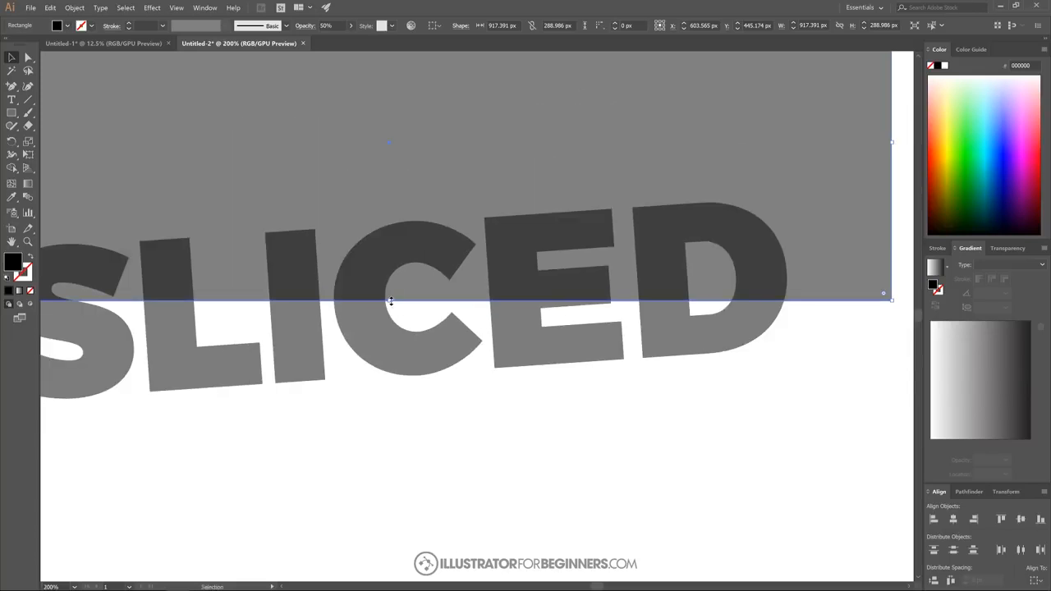
drag(390, 301, 392, 303)
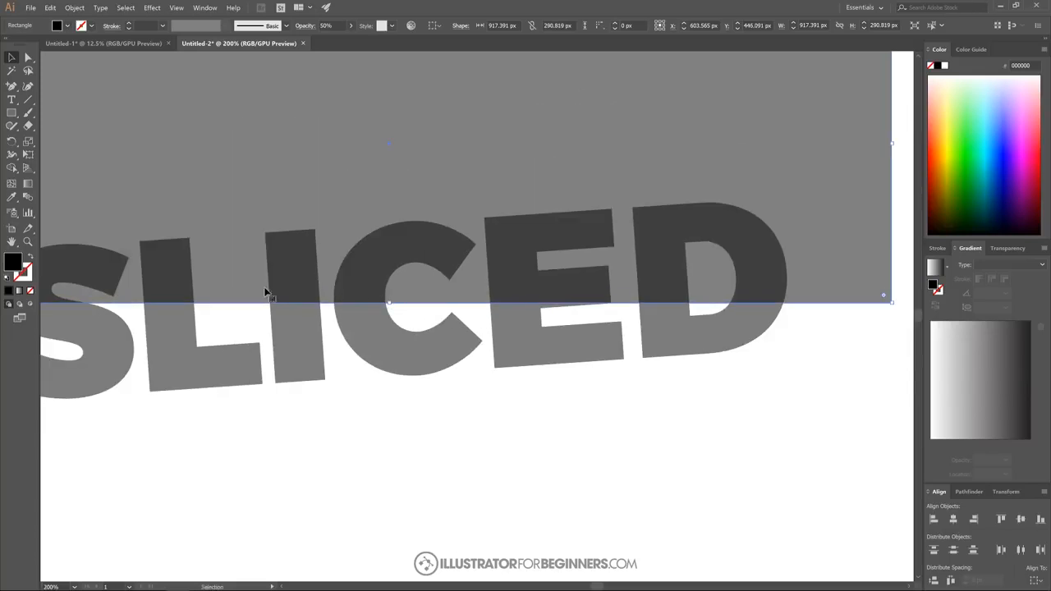
scroll(611, 307, up, 4)
scroll(628, 308, down, 2)
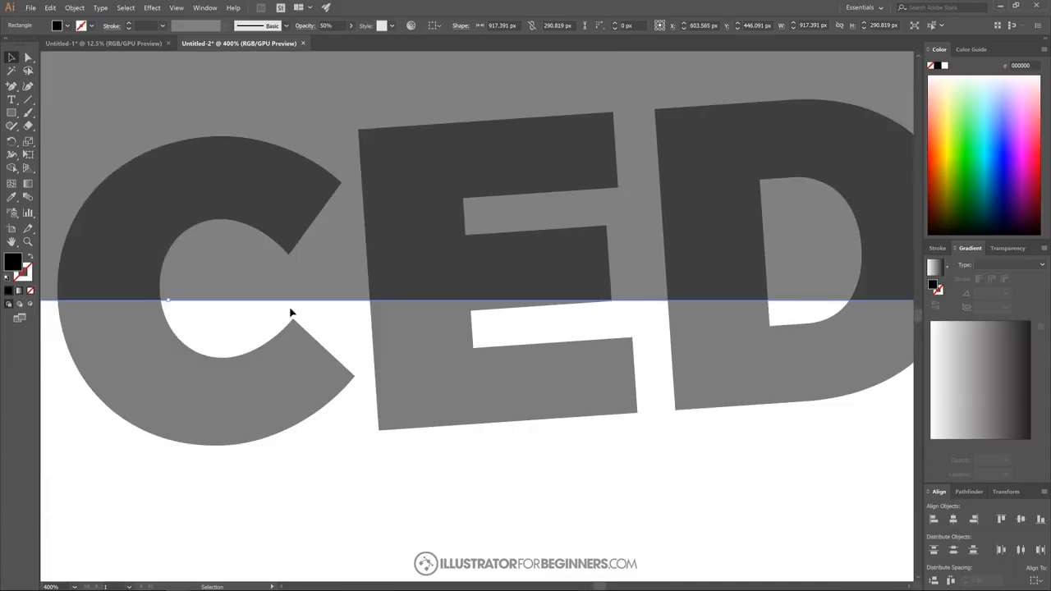
scroll(290, 312, left, 1)
drag(216, 301, 219, 299)
scroll(277, 328, down, 3)
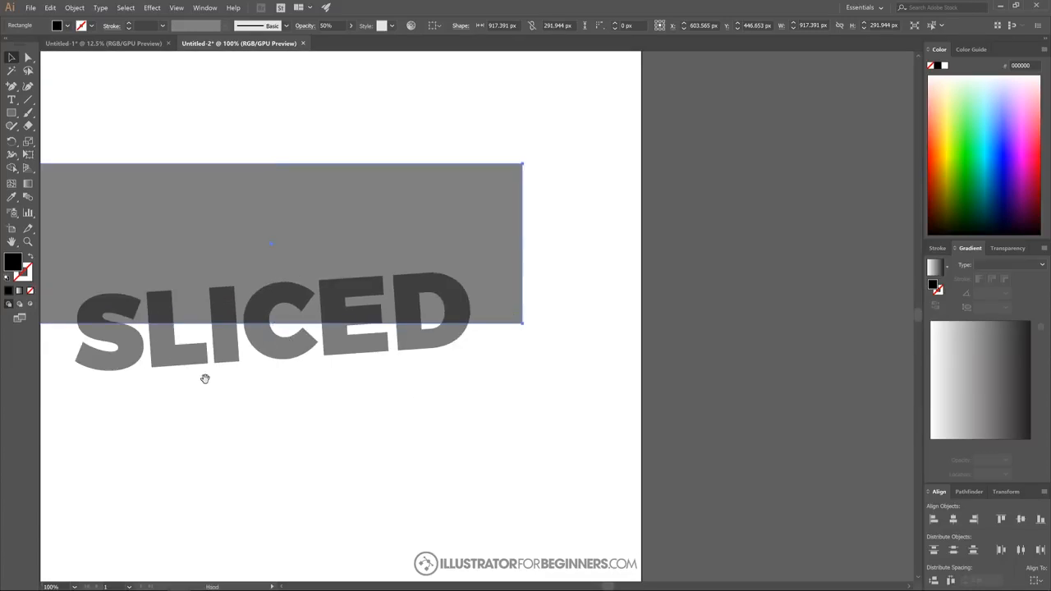
- Select the rectangle and the word, and remove the rectangle areas inside the D and around the letters with the Shape Builder
drag(205, 379, 371, 385)
drag(732, 422, 145, 135)
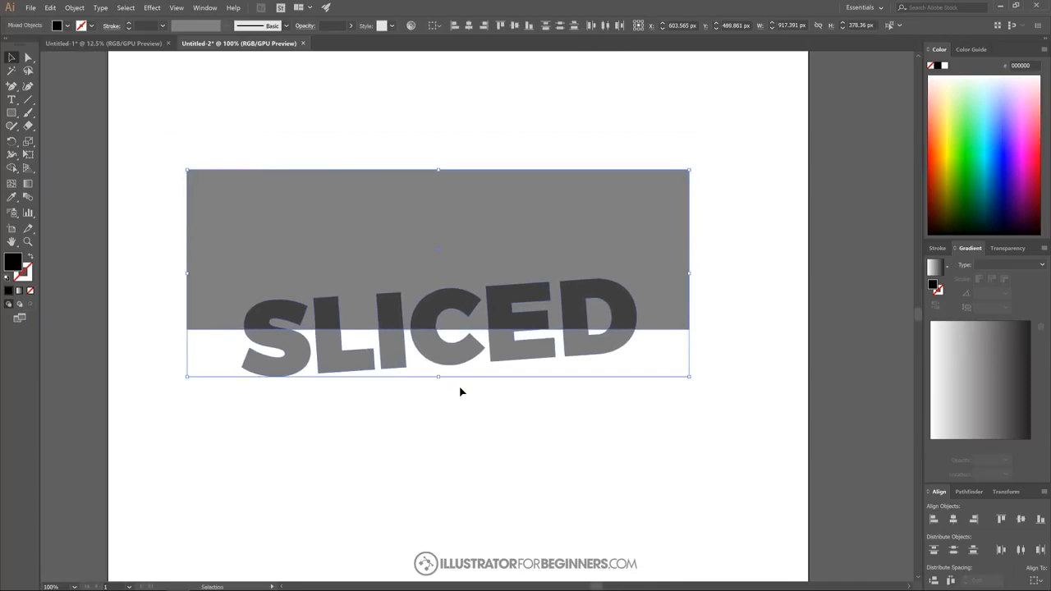
drag(460, 389, 482, 358)
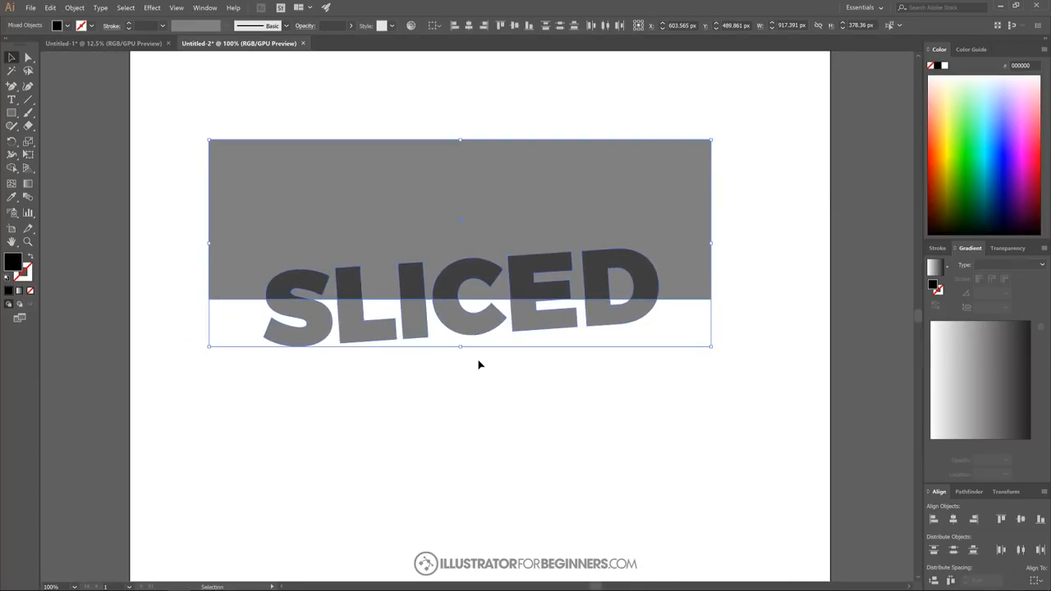
click(12, 168)
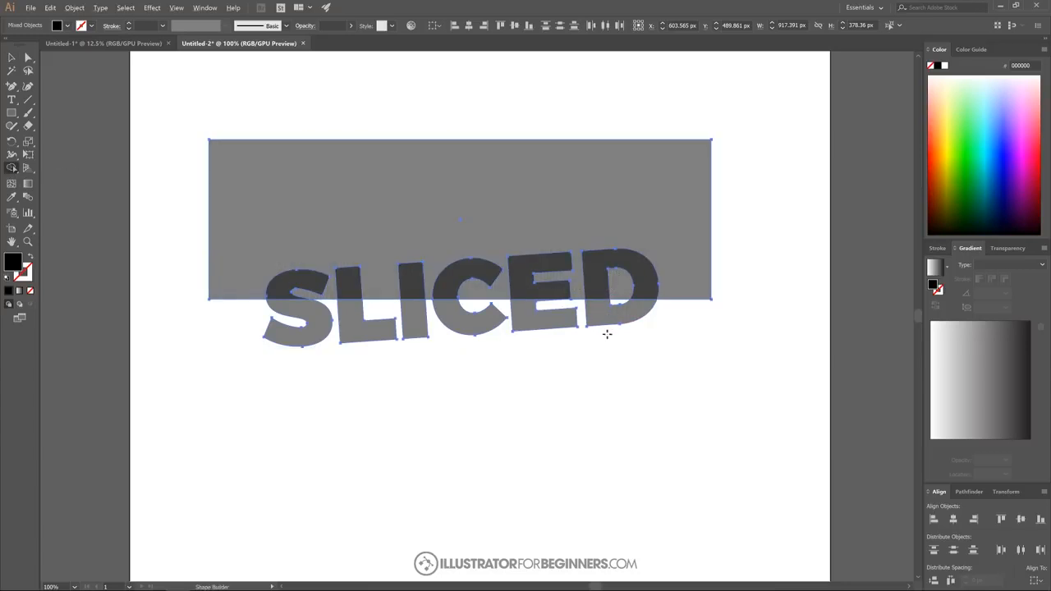
click(617, 283)
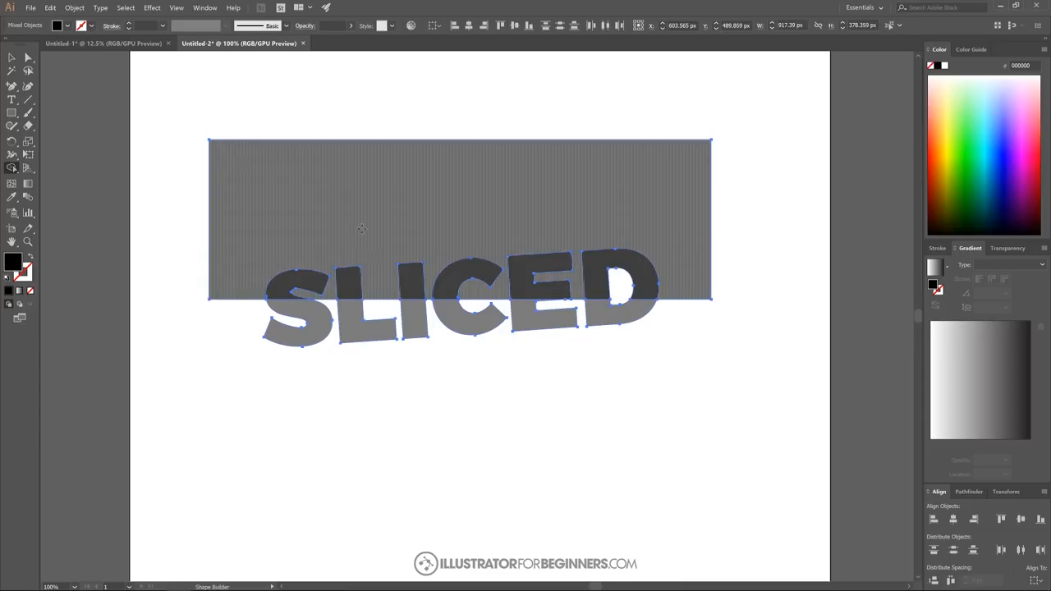
alt+click(368, 174)
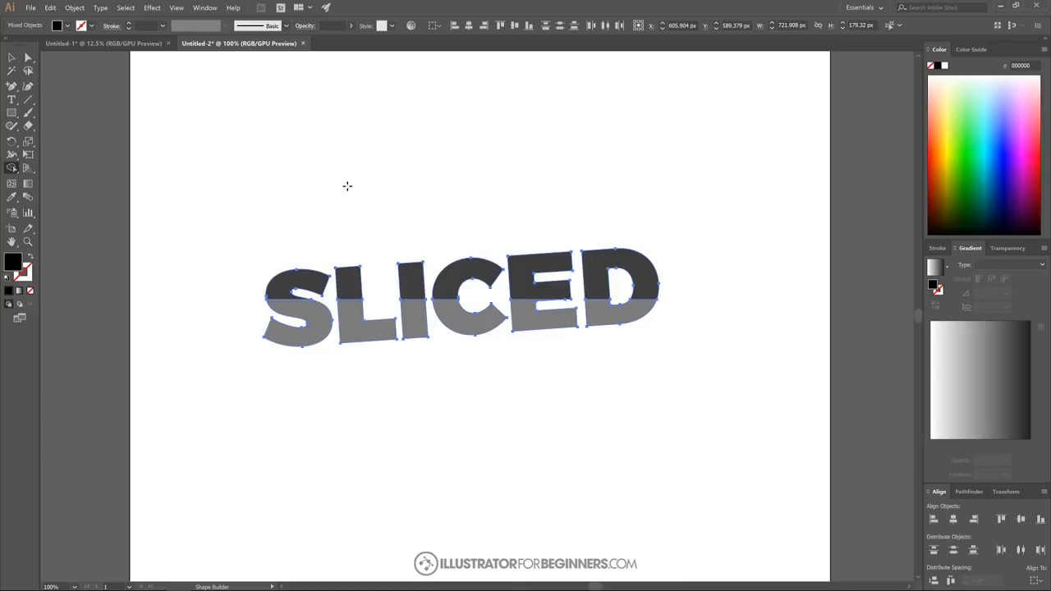
- Try to merge the upper halves of all the SLICED letters with the Shape Builder
mouse_move(239, 271)
mouse_down()
mouse_move(445, 281)
mouse_move(597, 263)
mouse_move(620, 281)
mouse_up()
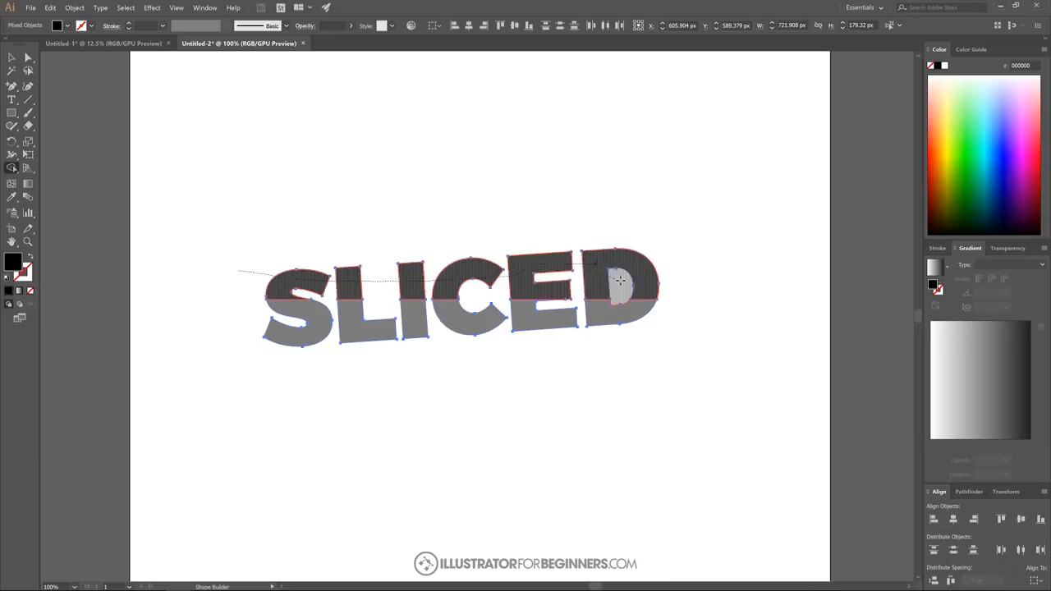
drag(621, 281, 620, 280)
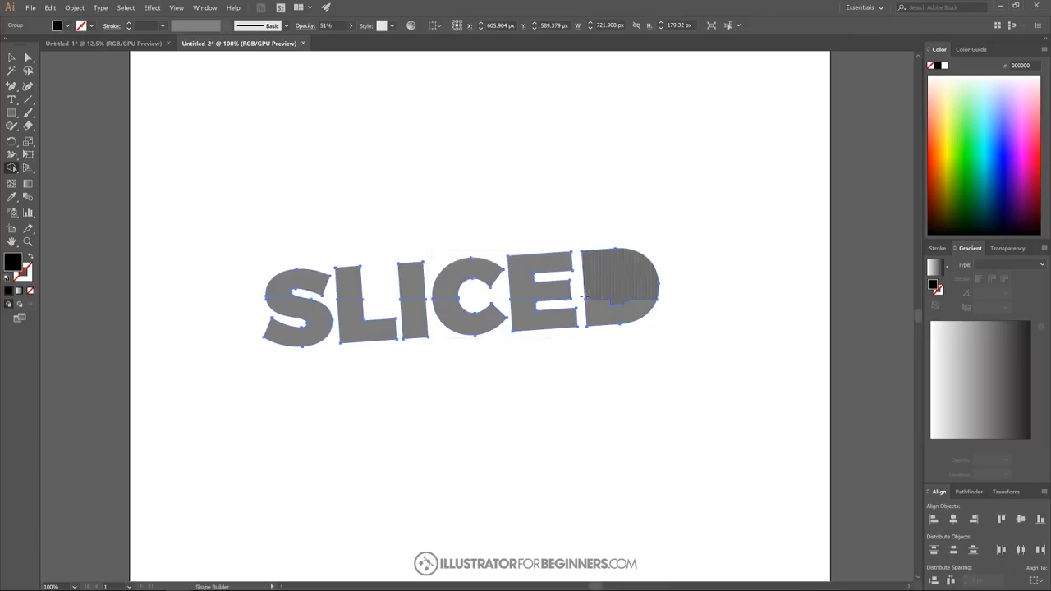
key(v)
key(shift+m)
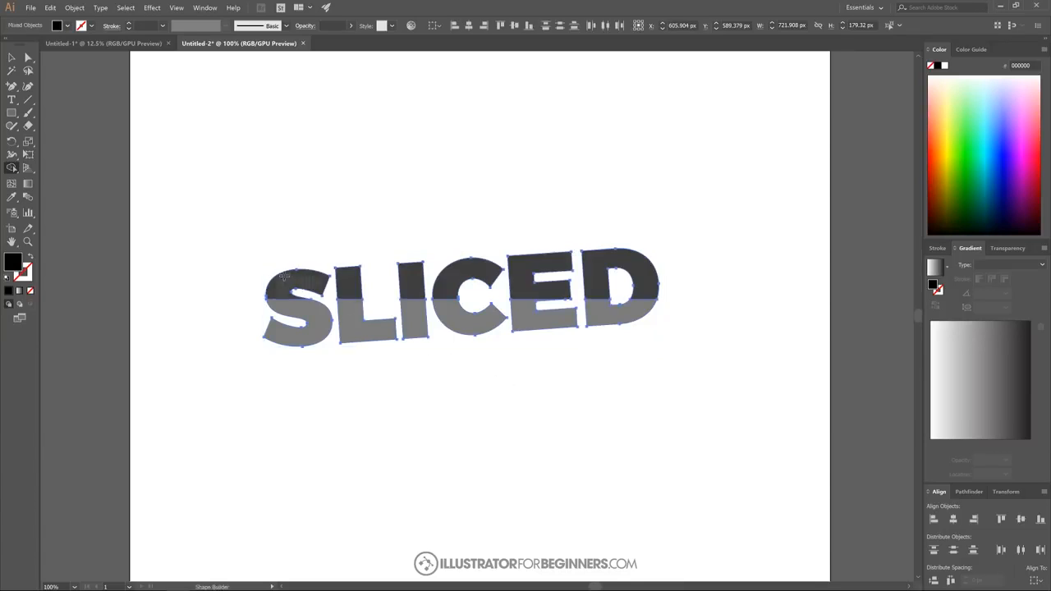
- Merge the upper halves and the lower halves of the SLICED letters separately with the Shape Builder, and deselect the word
mouse_move(230, 257)
mouse_down()
mouse_move(452, 282)
mouse_move(633, 260)
mouse_up()
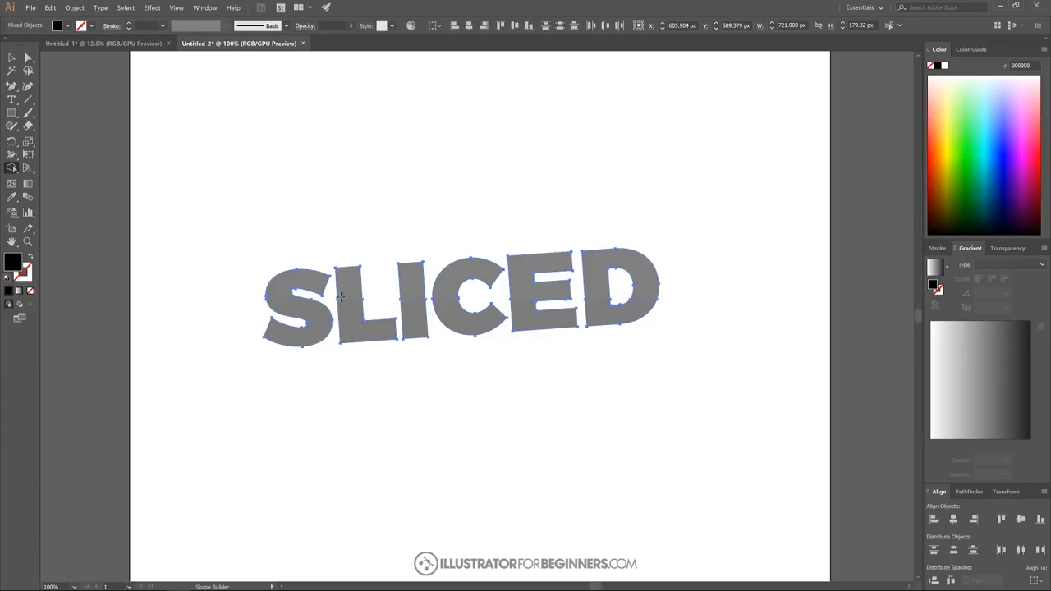
drag(233, 323, 625, 322)
click(11, 57)
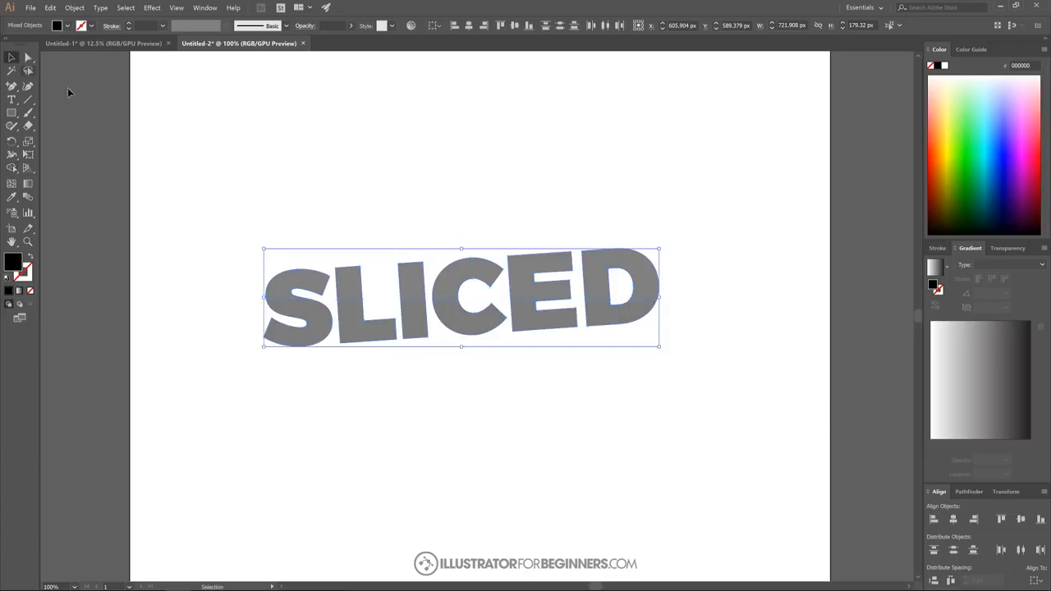
click(564, 156)
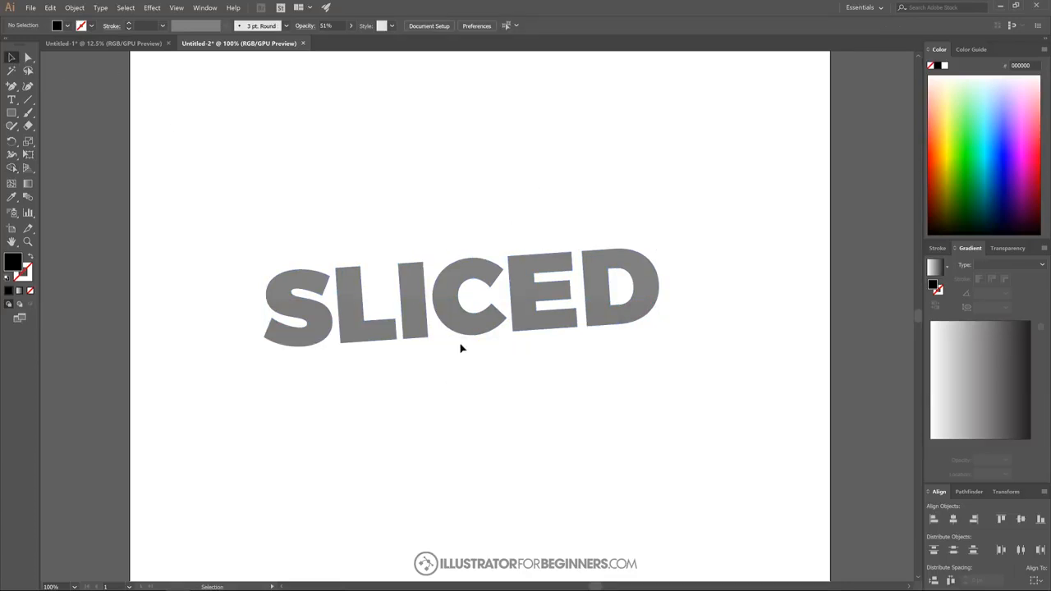
- Try moving the lower half of the word down and away from the upper half, and undo the move
drag(466, 333, 406, 350)
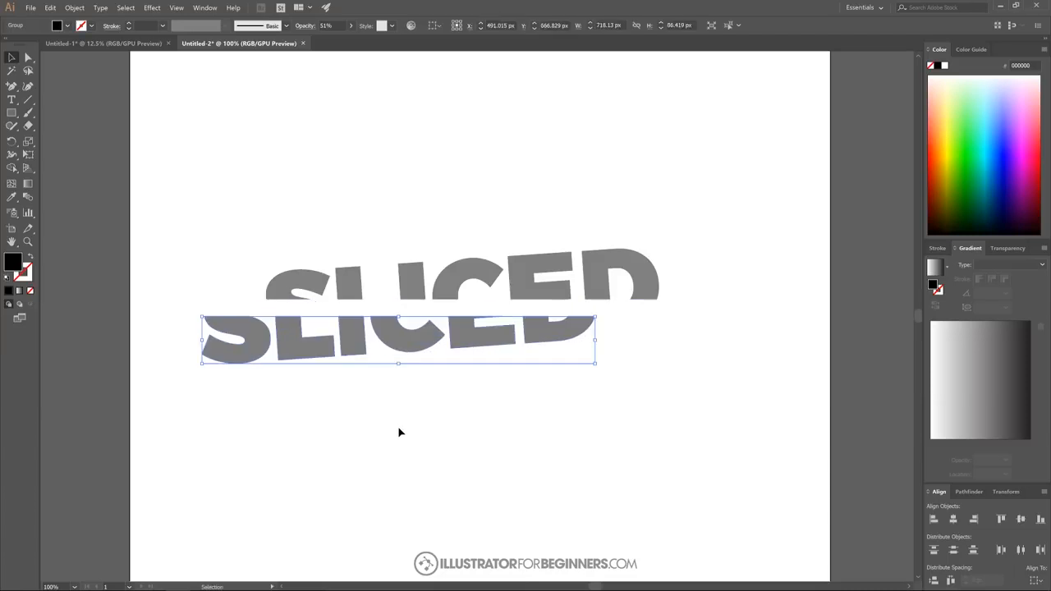
click(399, 432)
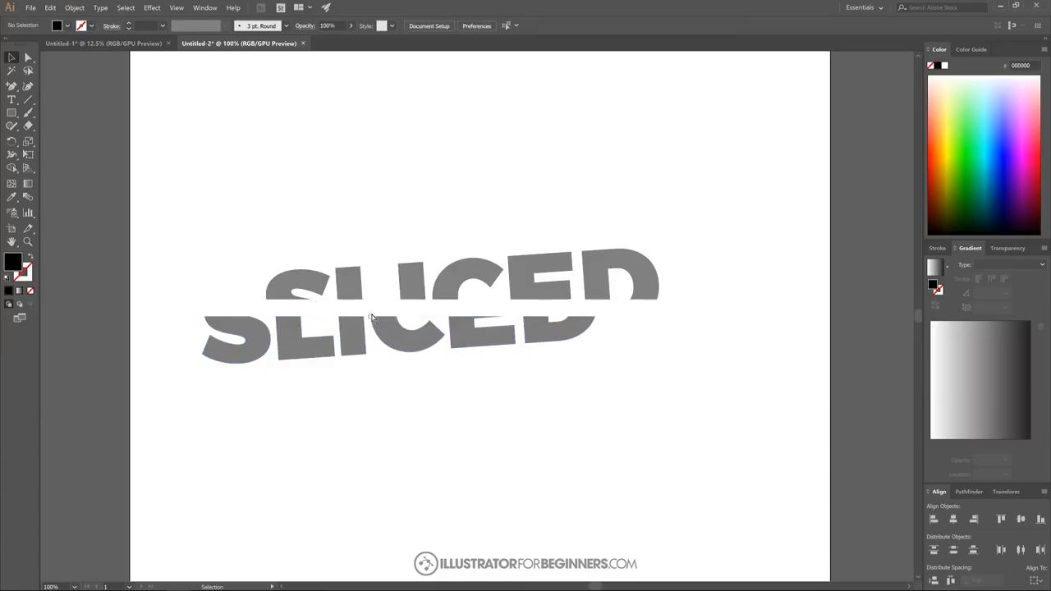
key(ctrl+z)
- Shift the lower half of the word about 11 px to the left along the cut line, and deselect it
scroll(270, 308, up, 4)
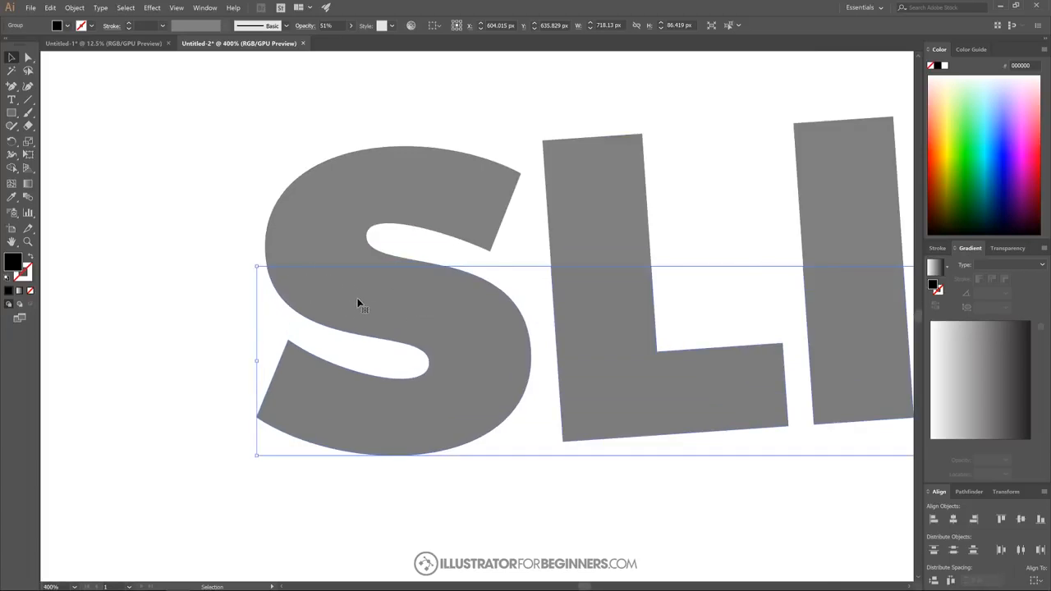
drag(441, 303, 417, 301)
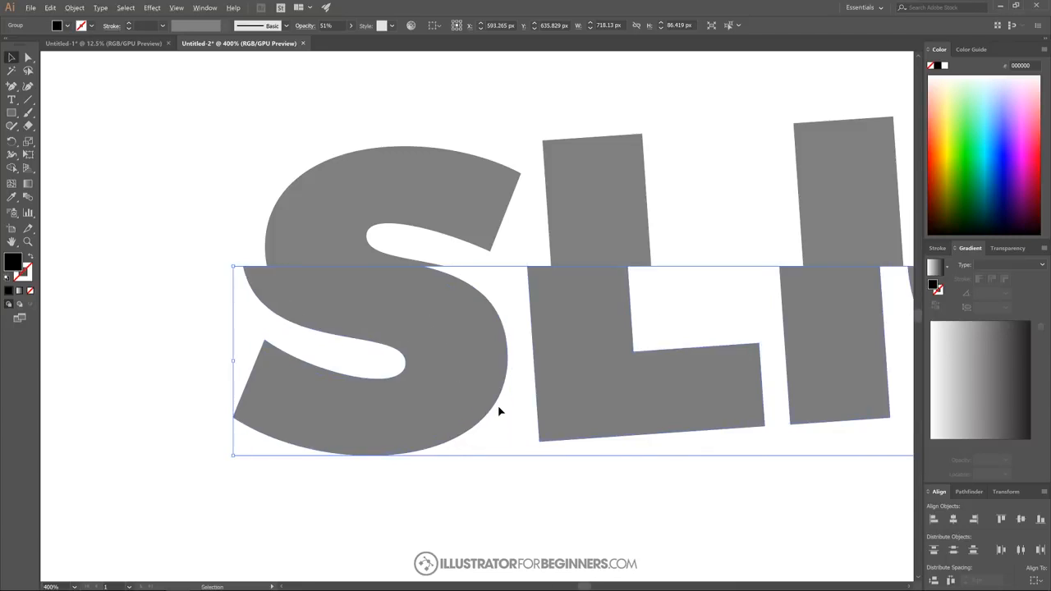
scroll(498, 413, down, 3)
scroll(498, 413, down, 2)
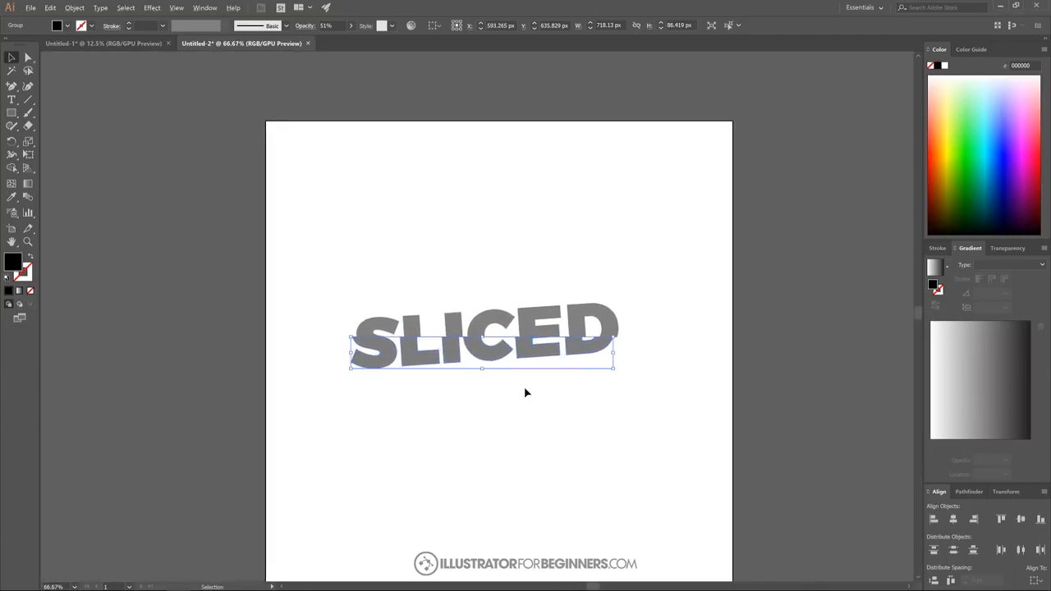
scroll(525, 392, up, 1)
drag(330, 231, 350, 272)
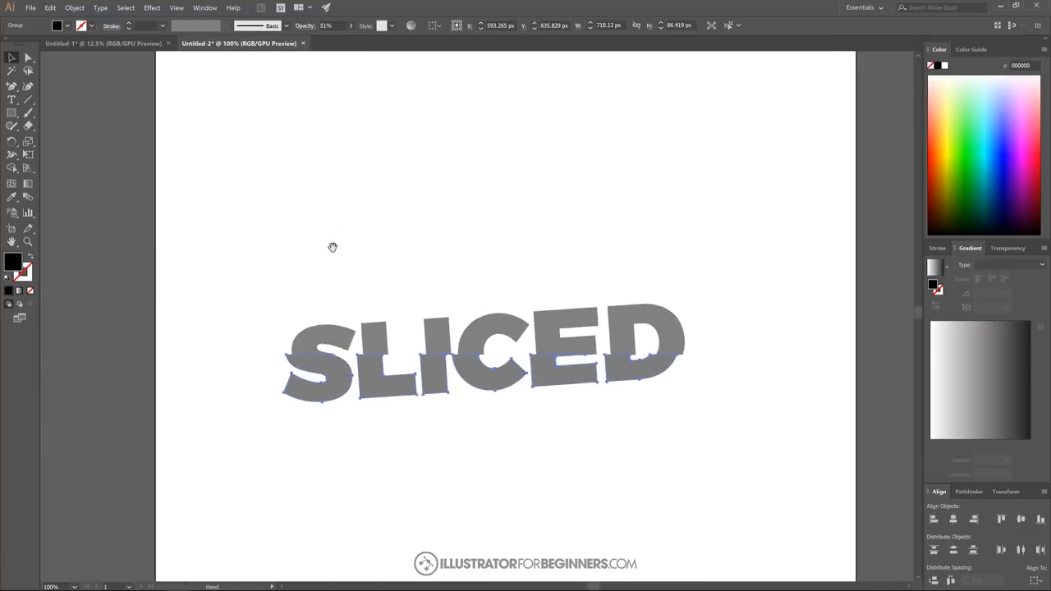
drag(491, 253, 452, 230)
click(402, 448)
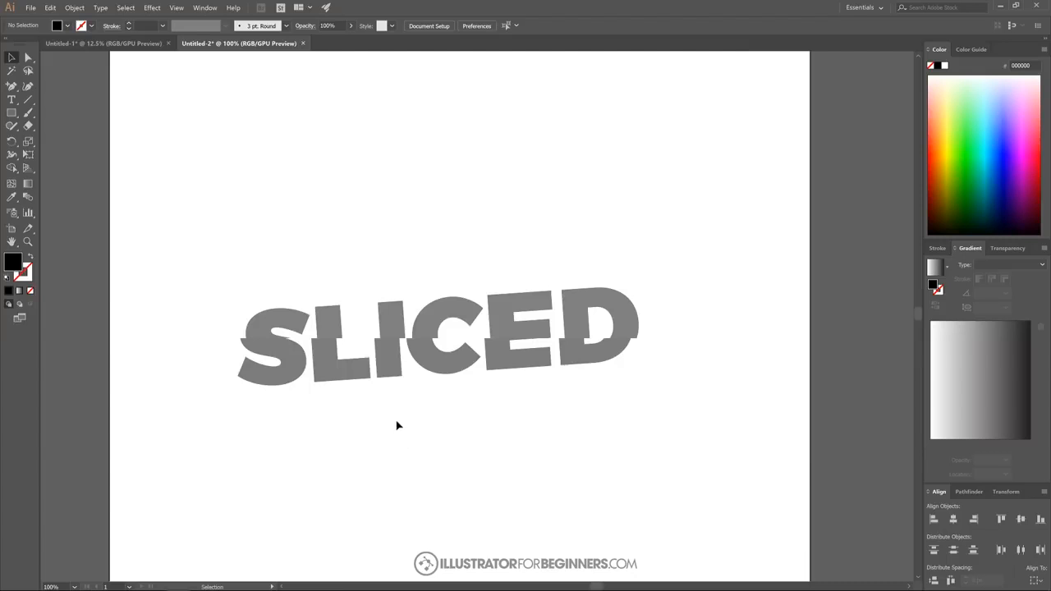
- Draw a rectangle about 1312 by 1316 px covering the whole artboard and fill it with red f11c00
scroll(397, 425, down, 2)
drag(408, 443, 433, 408)
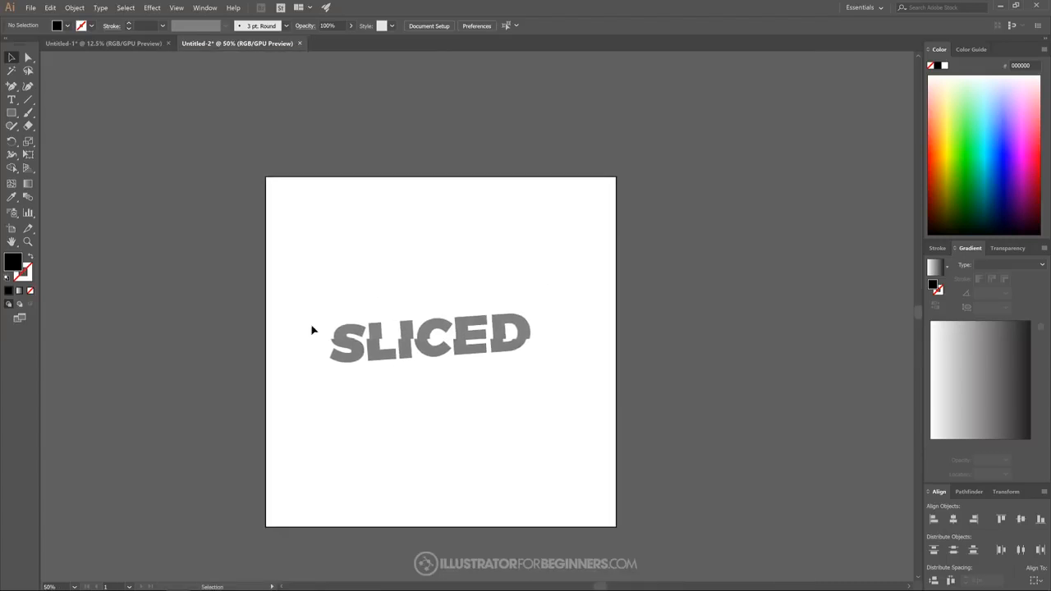
click(12, 113)
drag(262, 174, 621, 531)
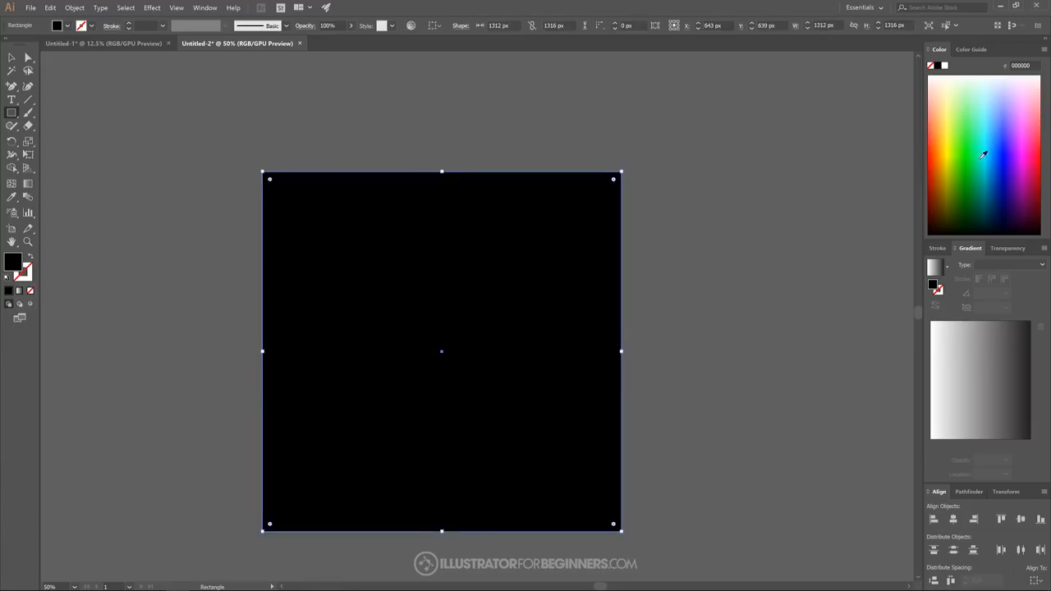
click(933, 153)
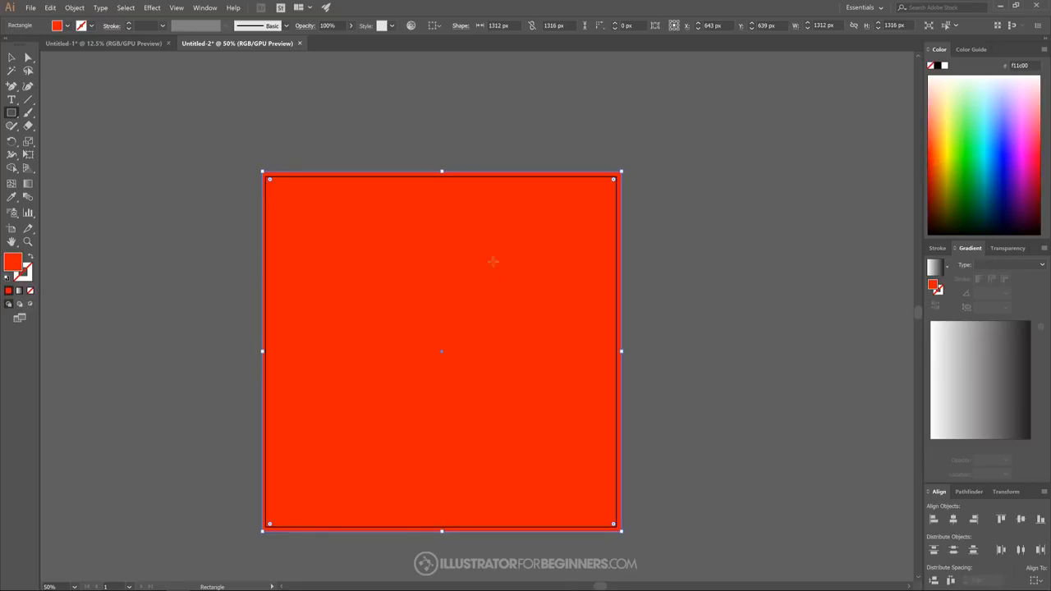
- Send the red background rectangle to the back, behind the word, and deselect it
click(11, 58)
right_click(403, 236)
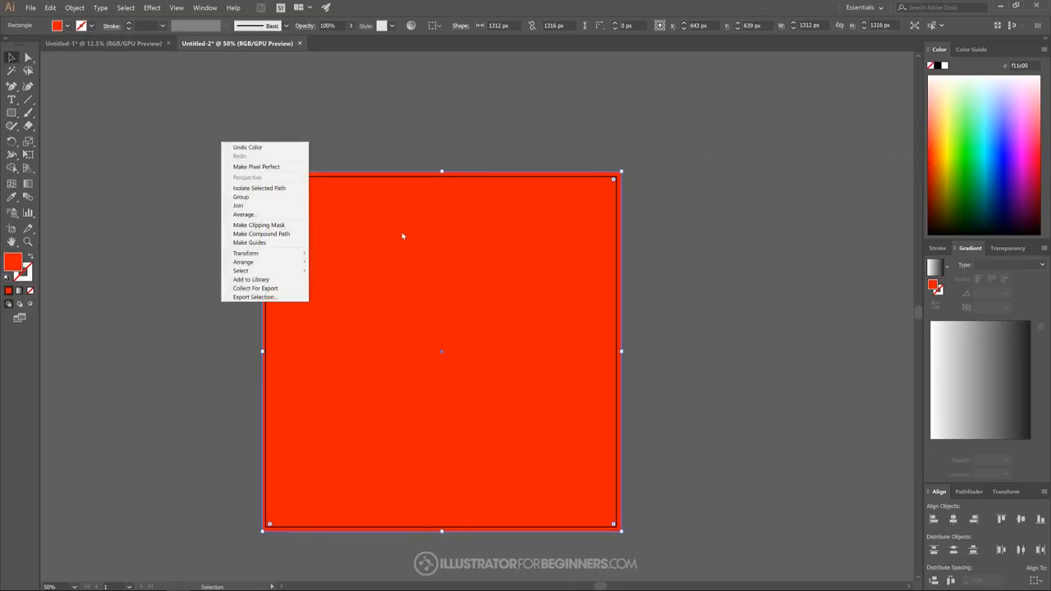
mouse_move(266, 262)
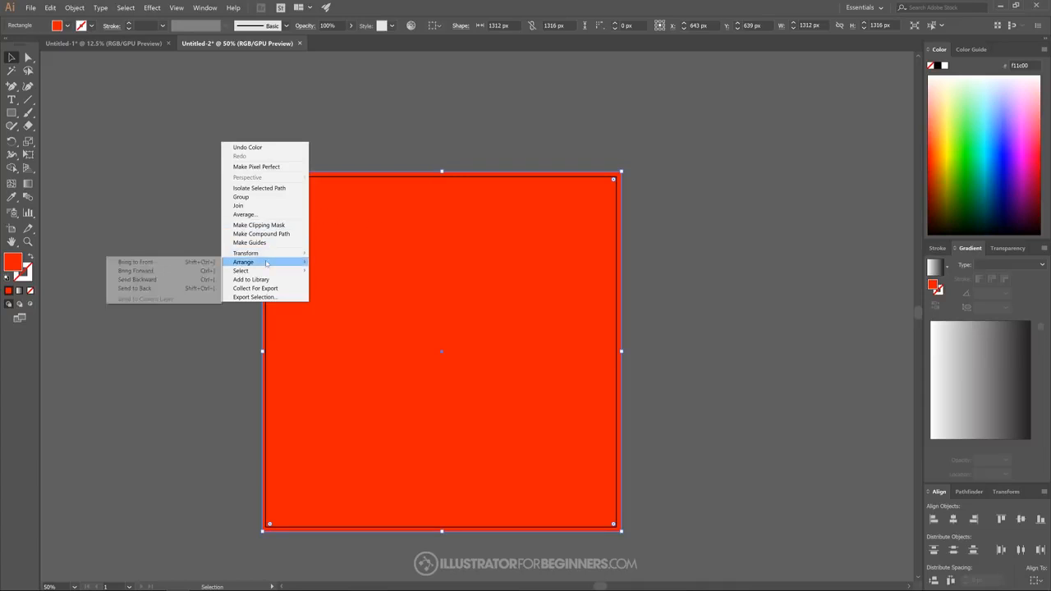
click(144, 288)
click(745, 321)
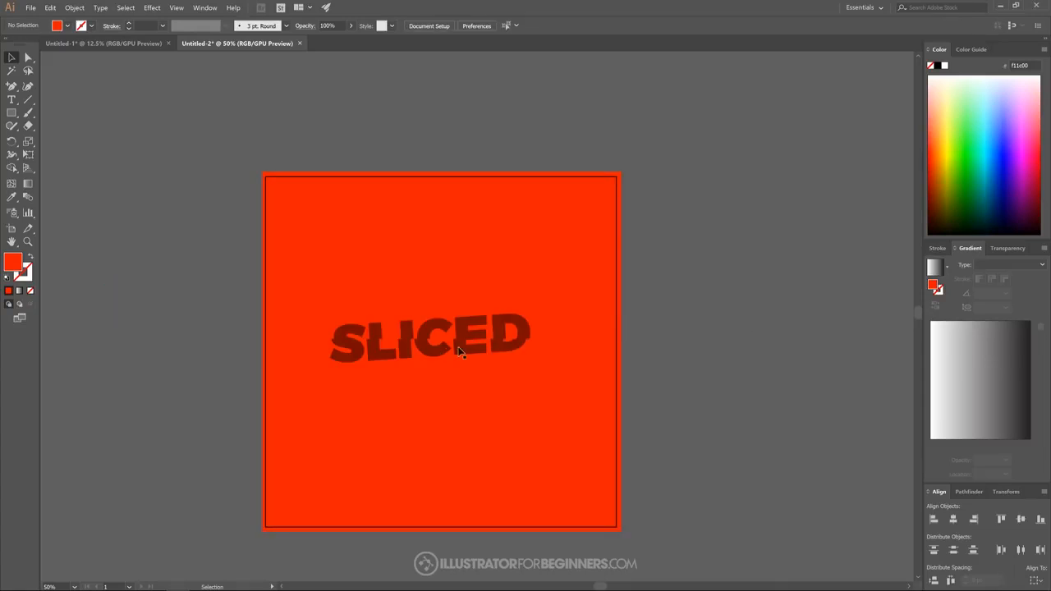
- Select the upper letter pieces together with the lower half of the word and ungroup them
click(423, 344)
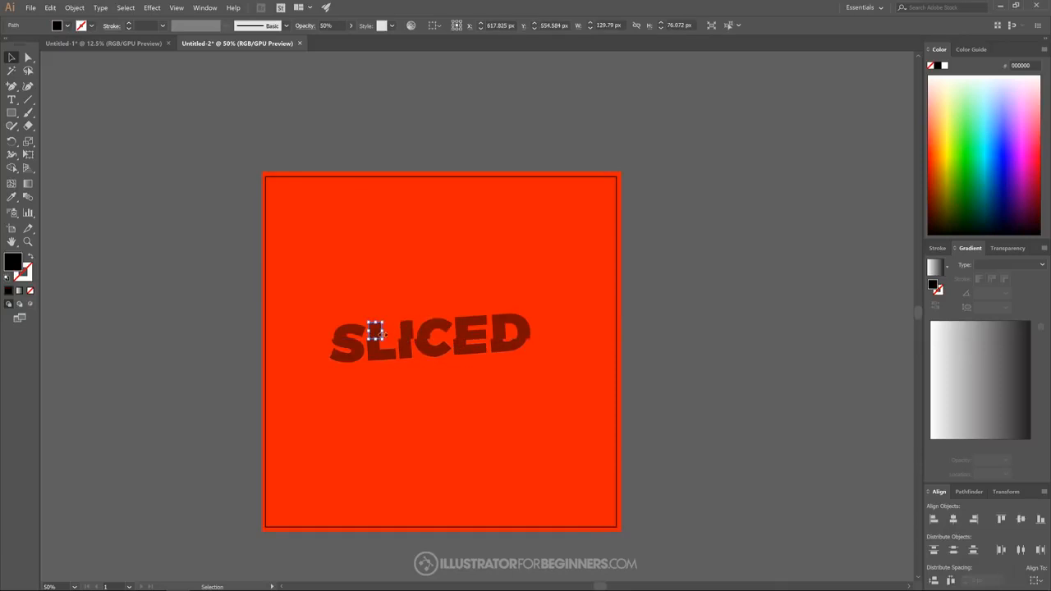
click(371, 335)
shift+click(401, 331)
shift+click(432, 326)
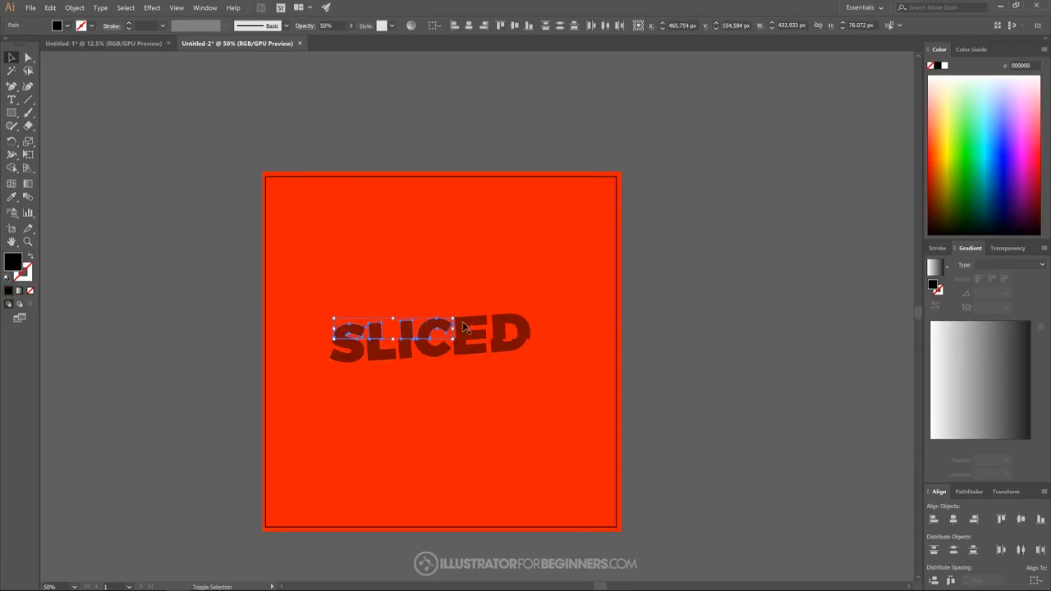
shift+click(464, 324)
shift+click(498, 333)
shift+click(474, 348)
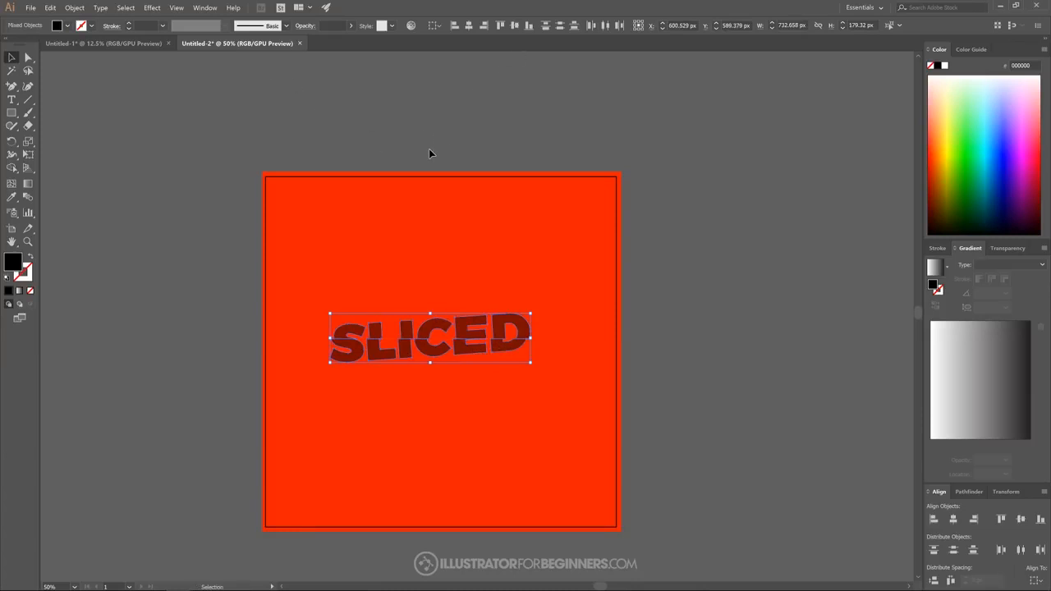
key(ctrl+shift+g)
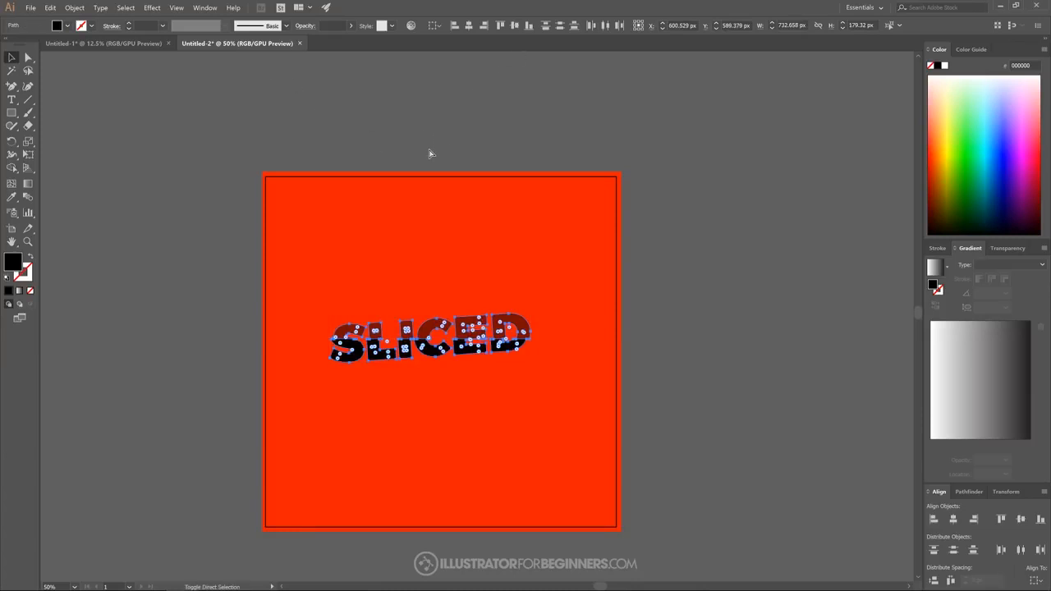
- Set the opacity of all the letter pieces to 100% and their fill to white, and deselect them
click(352, 27)
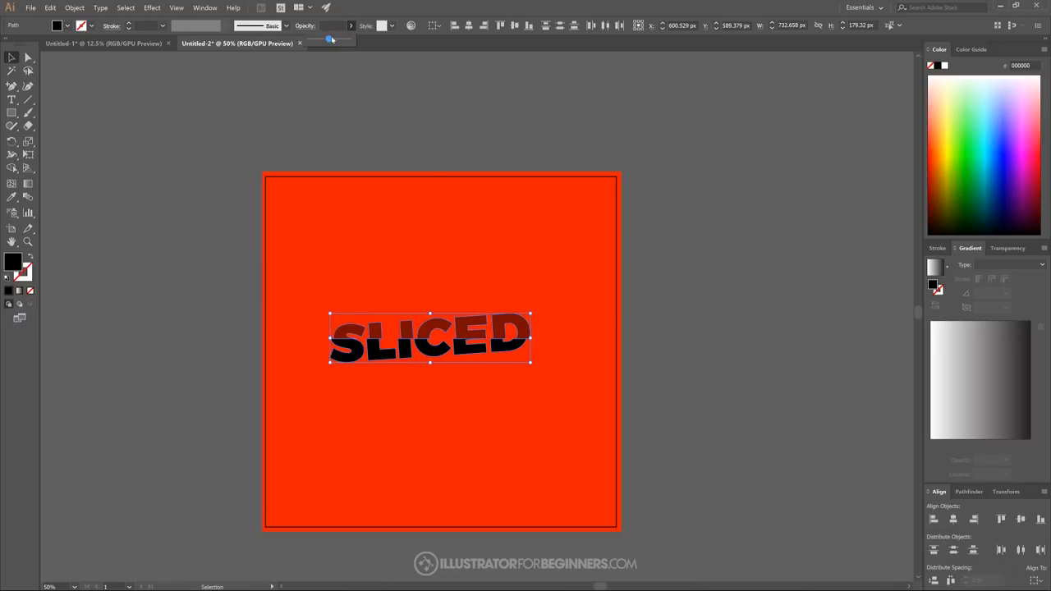
drag(331, 39, 348, 40)
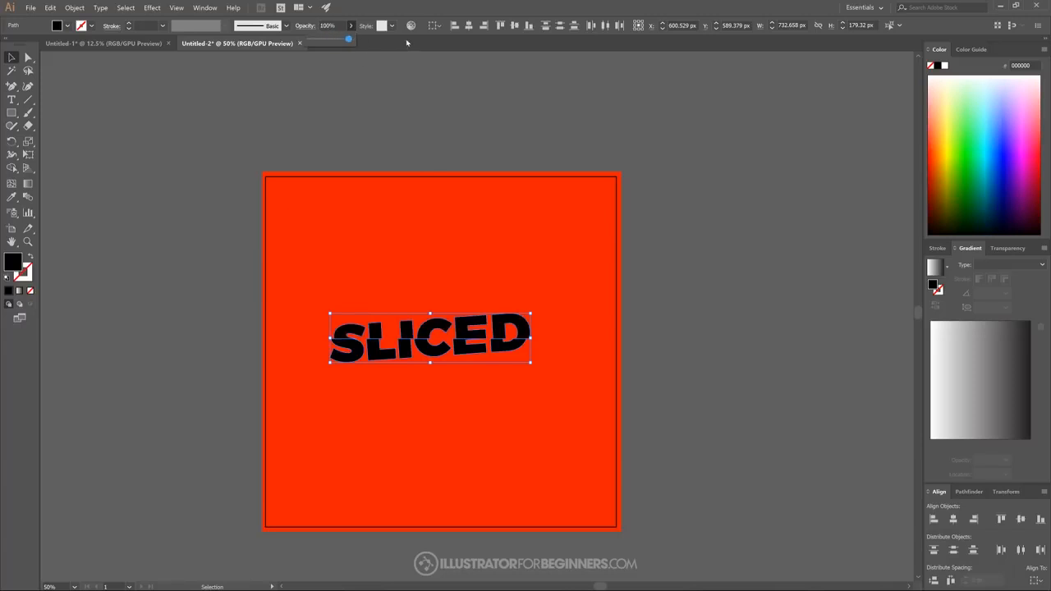
click(945, 66)
click(716, 260)
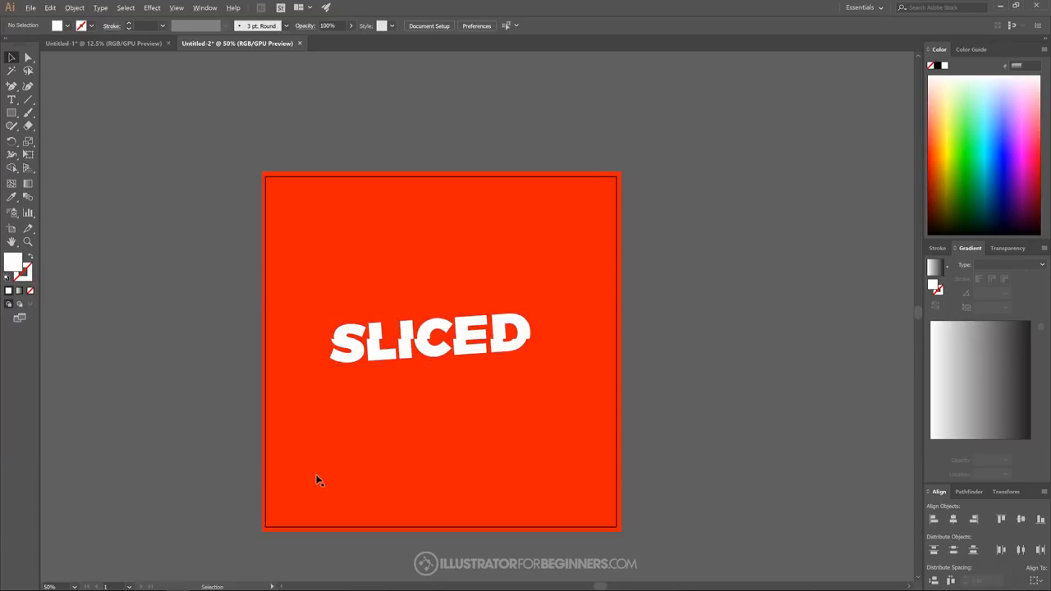
- Select the upper pieces of all the SLICED letters and group them
scroll(314, 481, up, 1)
drag(513, 384, 484, 389)
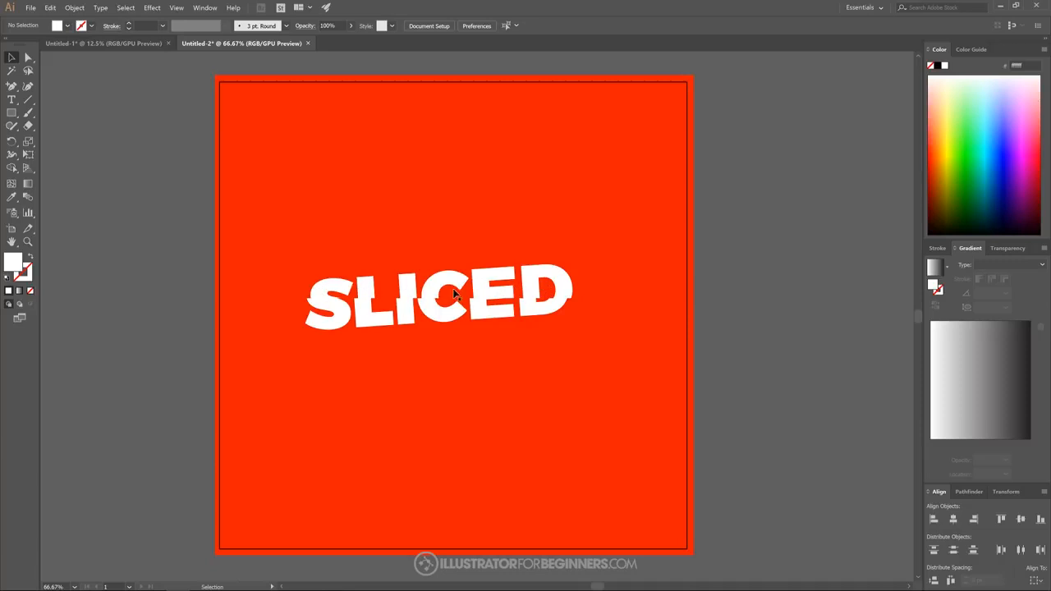
click(345, 292)
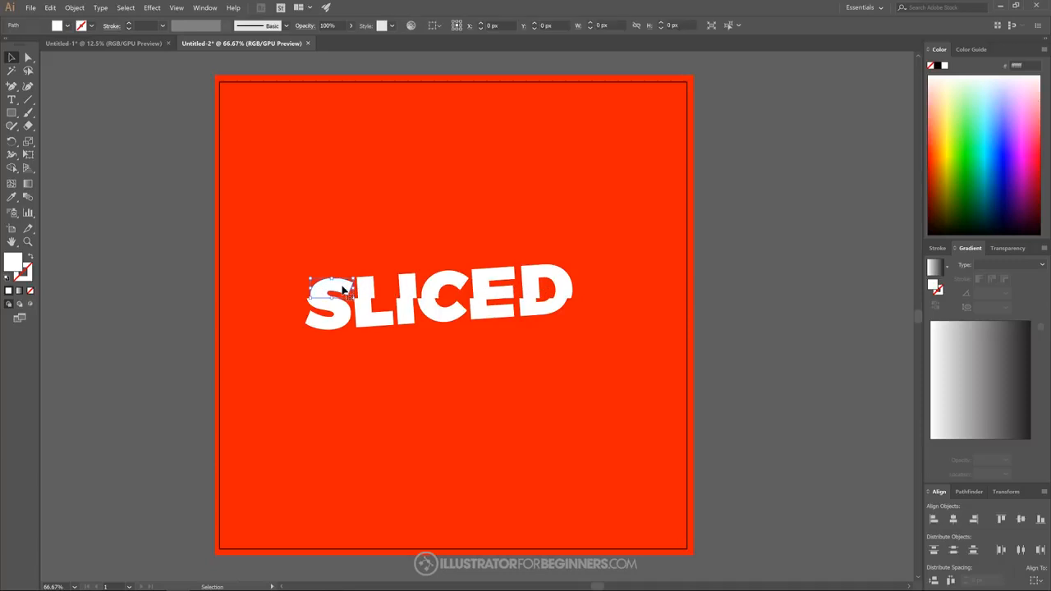
shift+click(452, 283)
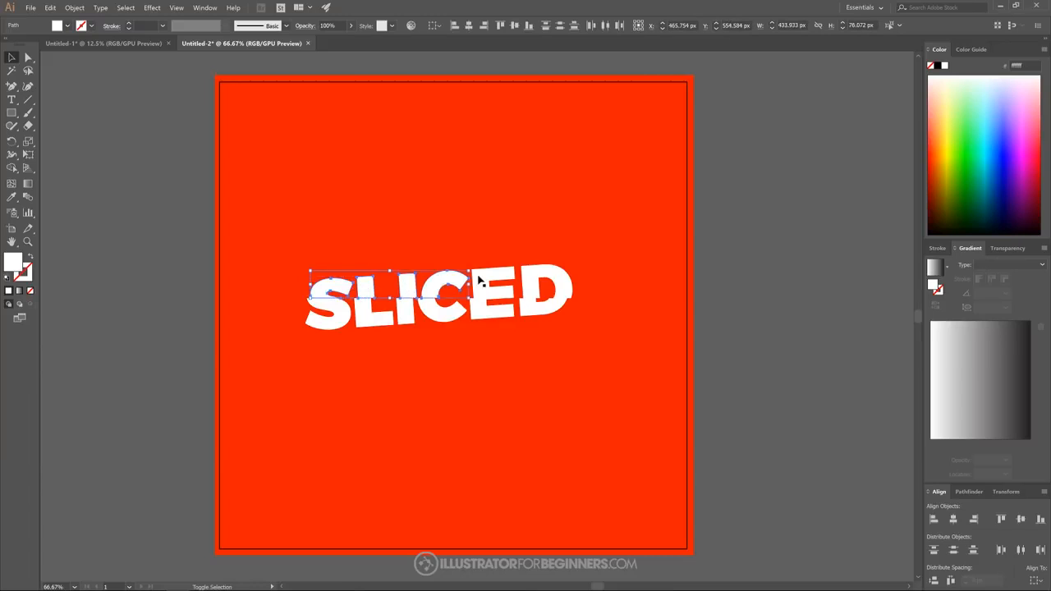
shift+click(503, 279)
shift+click(546, 277)
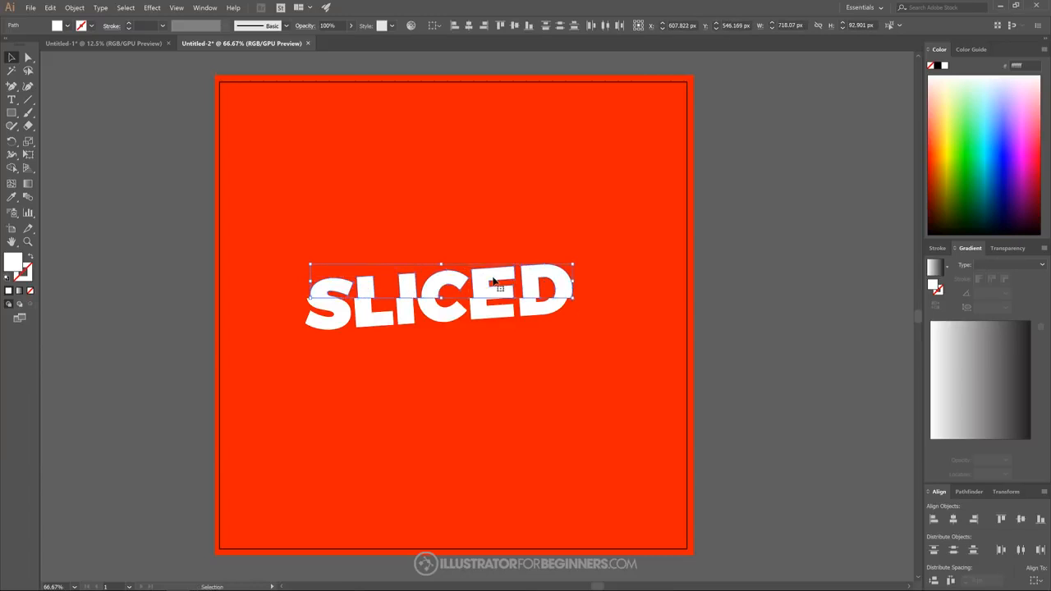
key(ctrl+g)
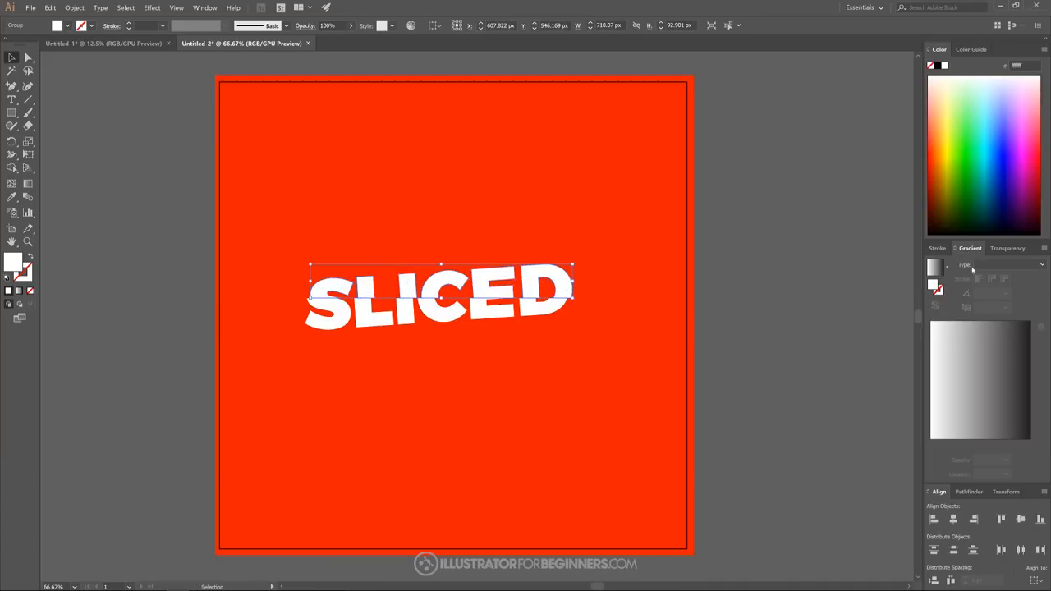
- Fill the upper-half group with a linear gradient running vertically at -90°, from white down to dark at the cut line
click(1012, 264)
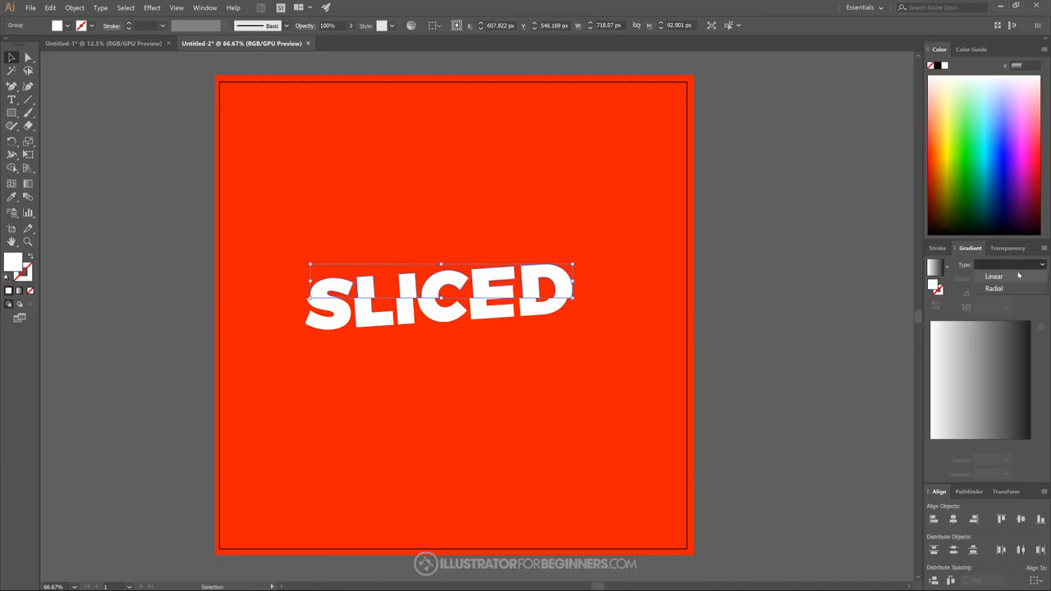
click(1009, 278)
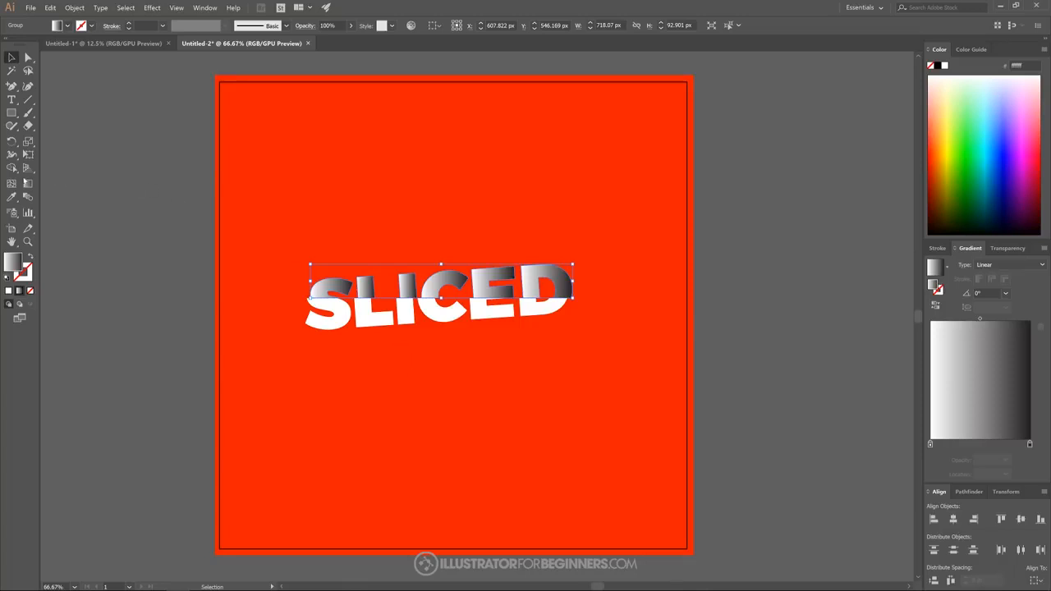
click(28, 184)
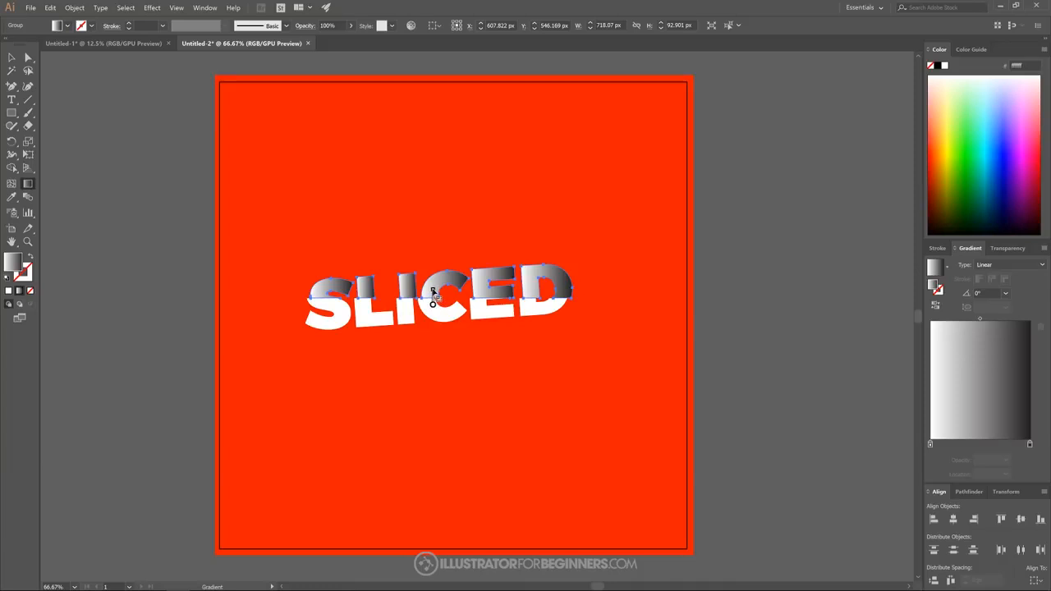
drag(433, 304, 433, 288)
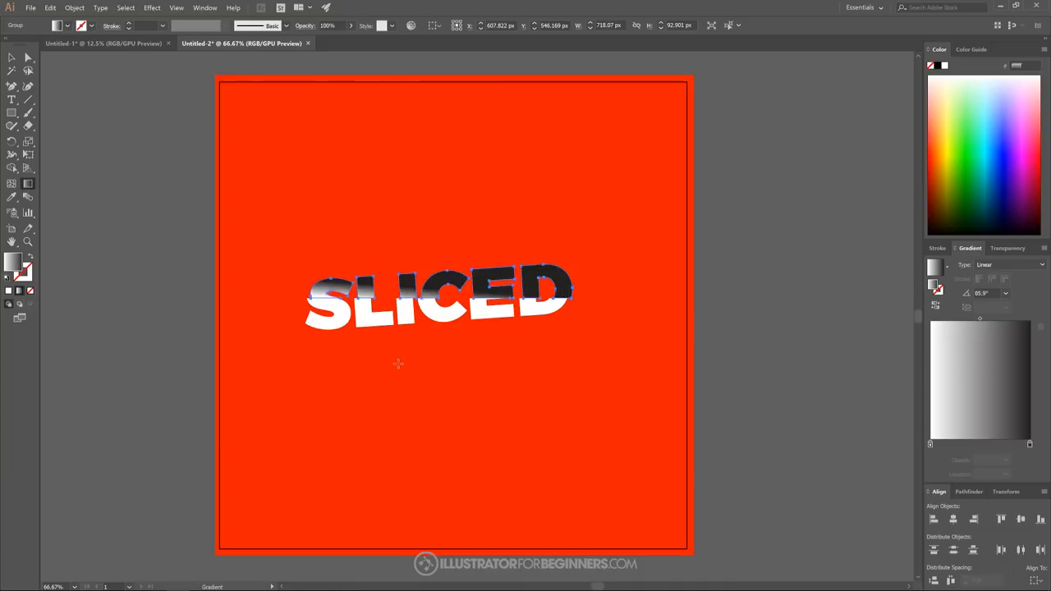
key(ctrl+z)
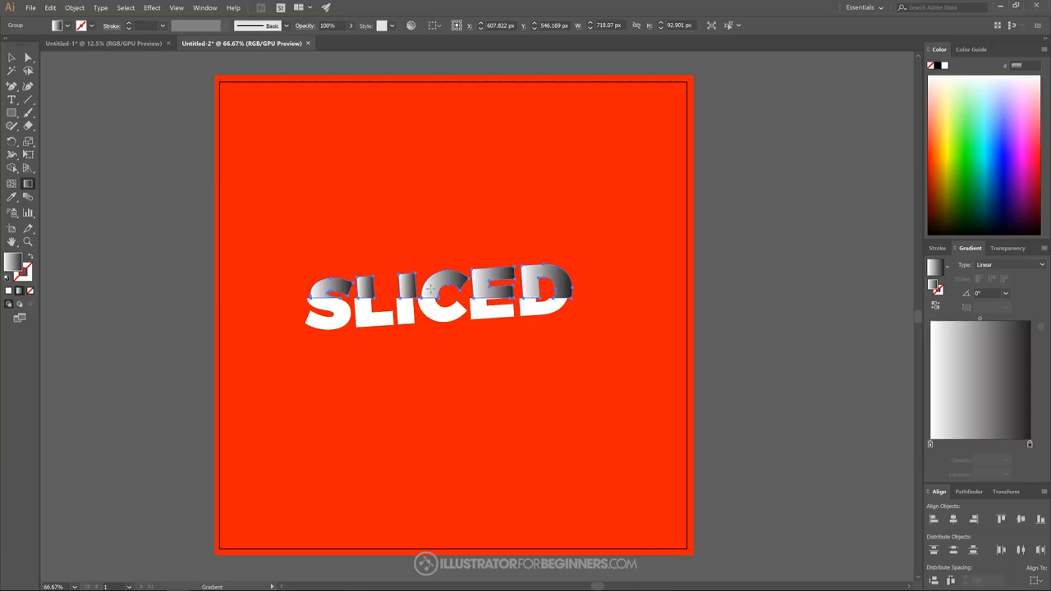
scroll(417, 292, up, 2)
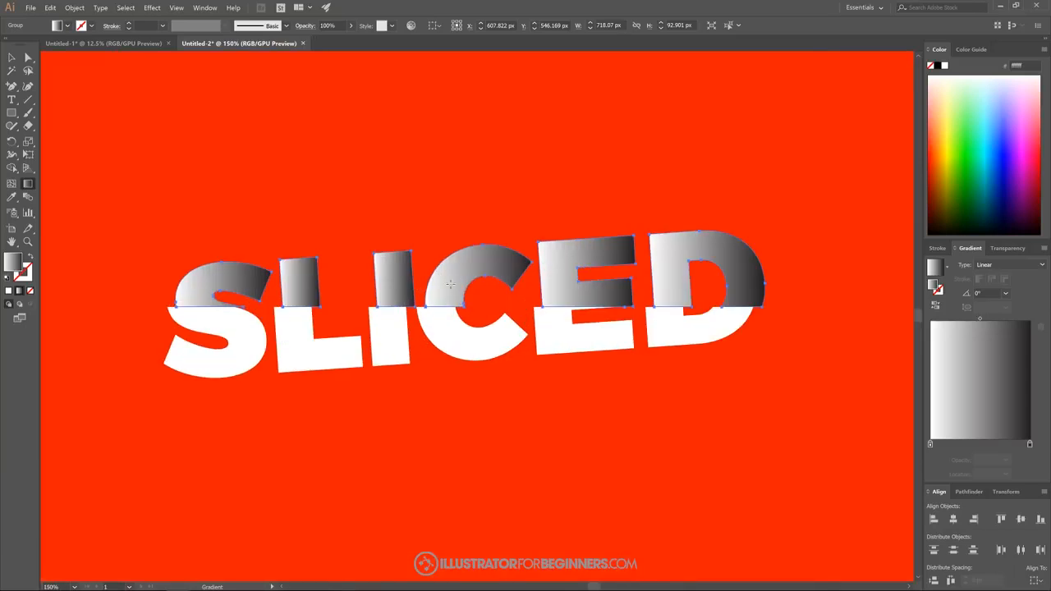
drag(448, 285, 448, 319)
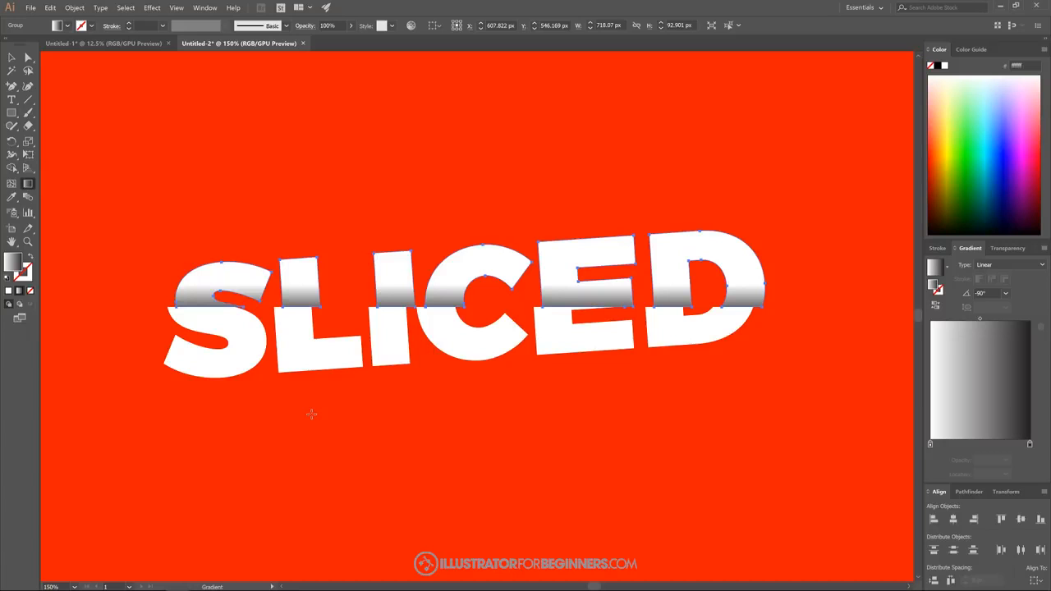
- Undo the last gradient change, redraw the upper-half group's gradient vertically from near the top of the C to just below the cut line, and deselect
key(ctrl+z)
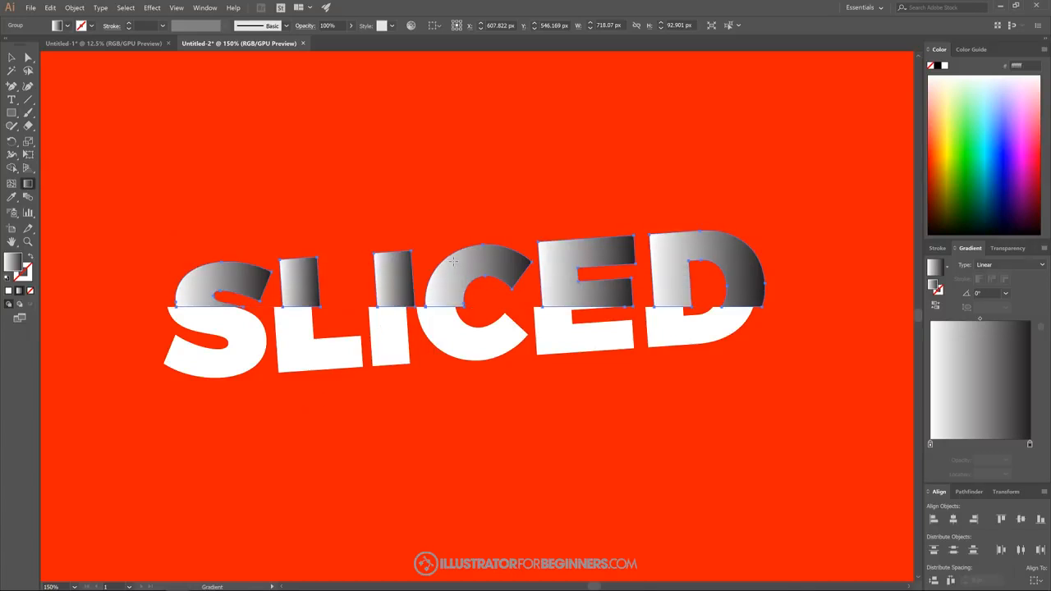
drag(453, 261, 453, 322)
scroll(429, 390, down, 3)
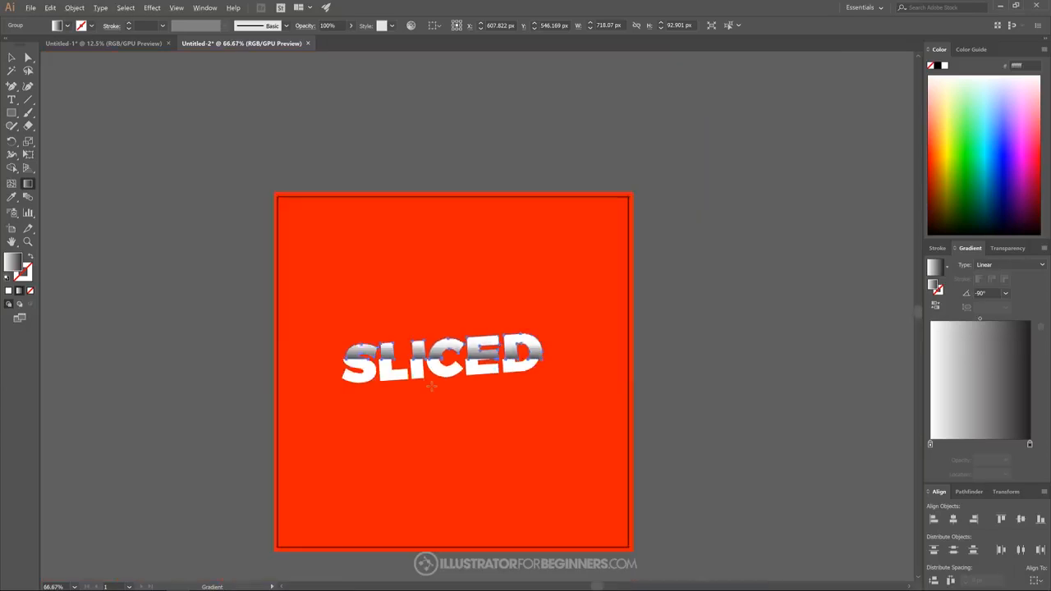
scroll(427, 391, down, 1)
scroll(428, 392, up, 1)
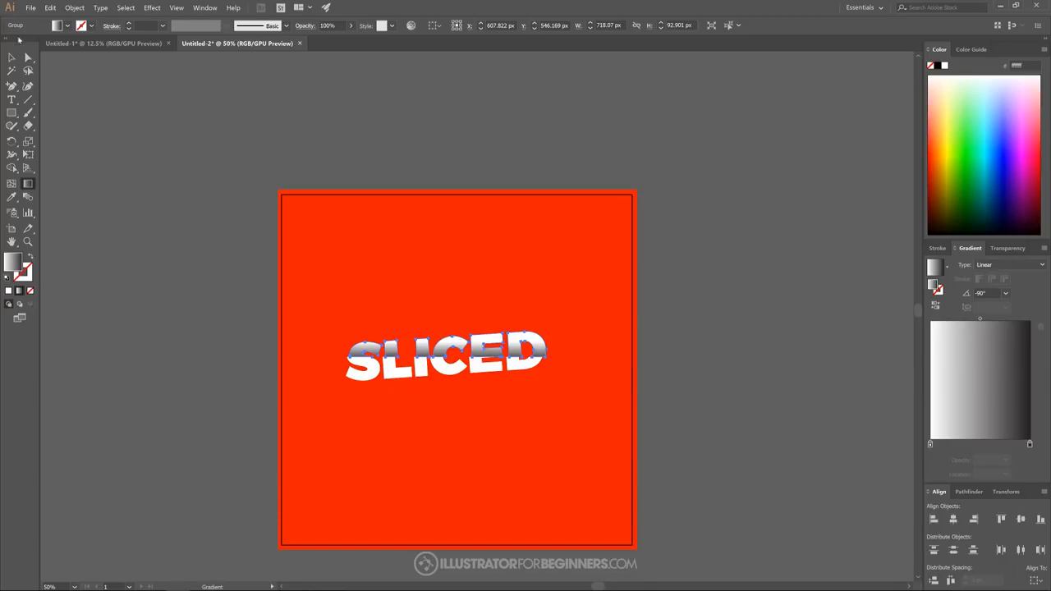
click(11, 58)
click(705, 252)
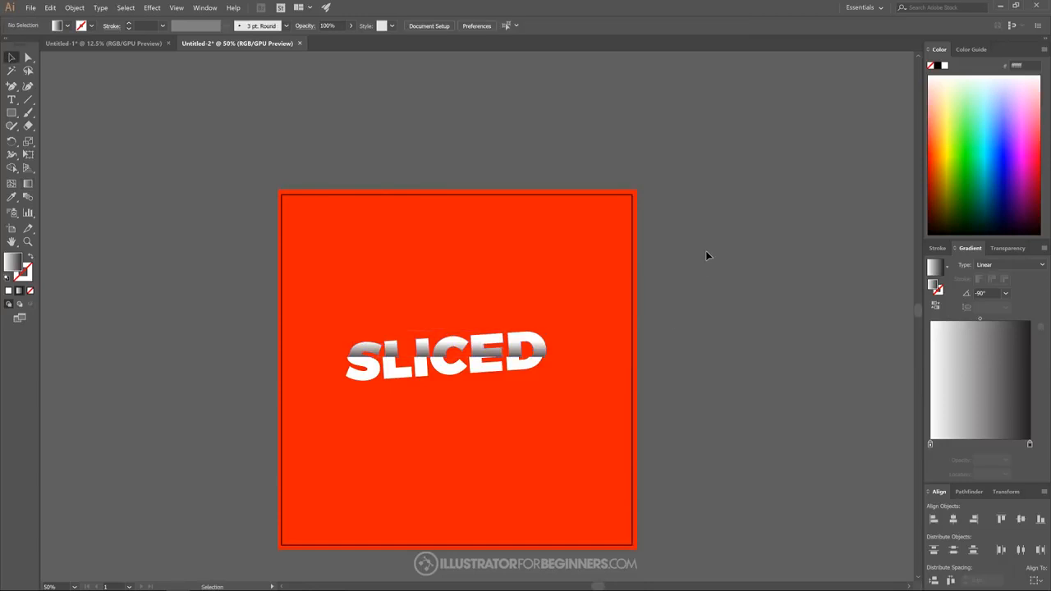
- Redraw the upper-half group's gradient downward at about -90°, from the middle of the upper pieces to well below the cut line, and deselect
scroll(451, 365, up, 3)
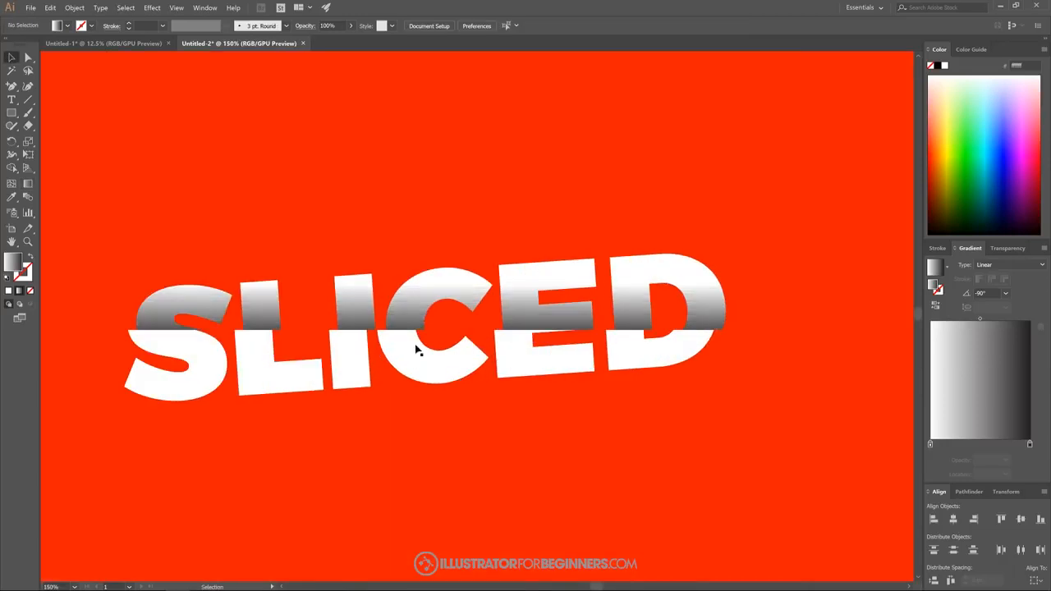
click(463, 298)
click(28, 183)
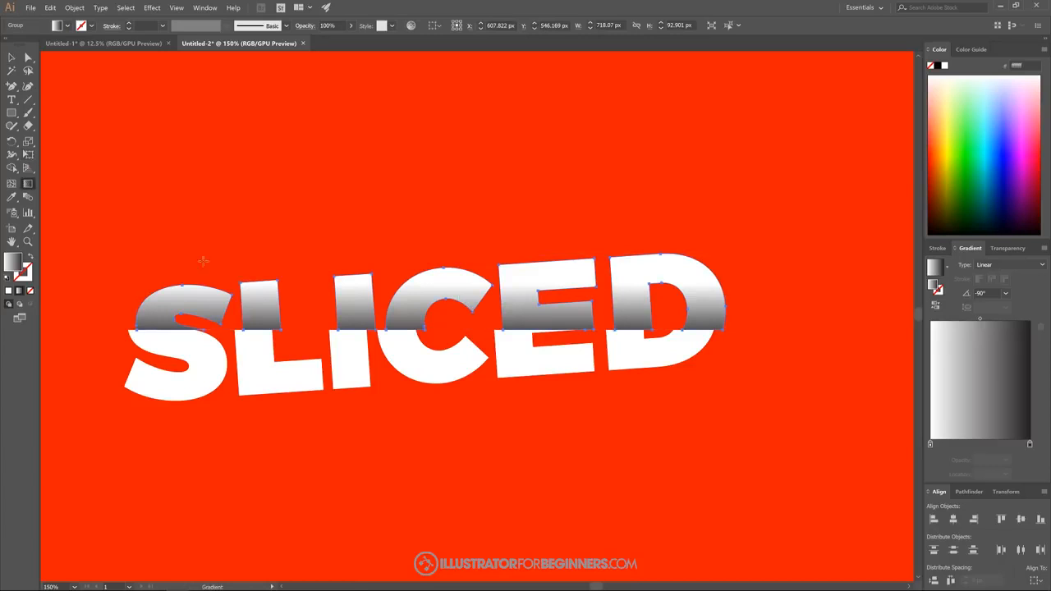
drag(407, 303, 414, 363)
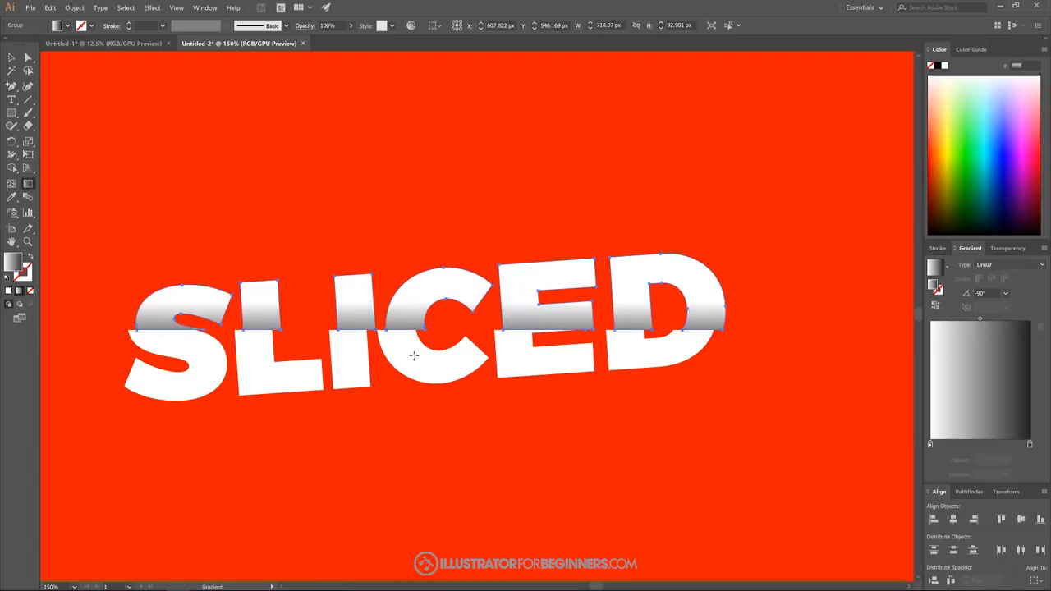
scroll(394, 380, down, 4)
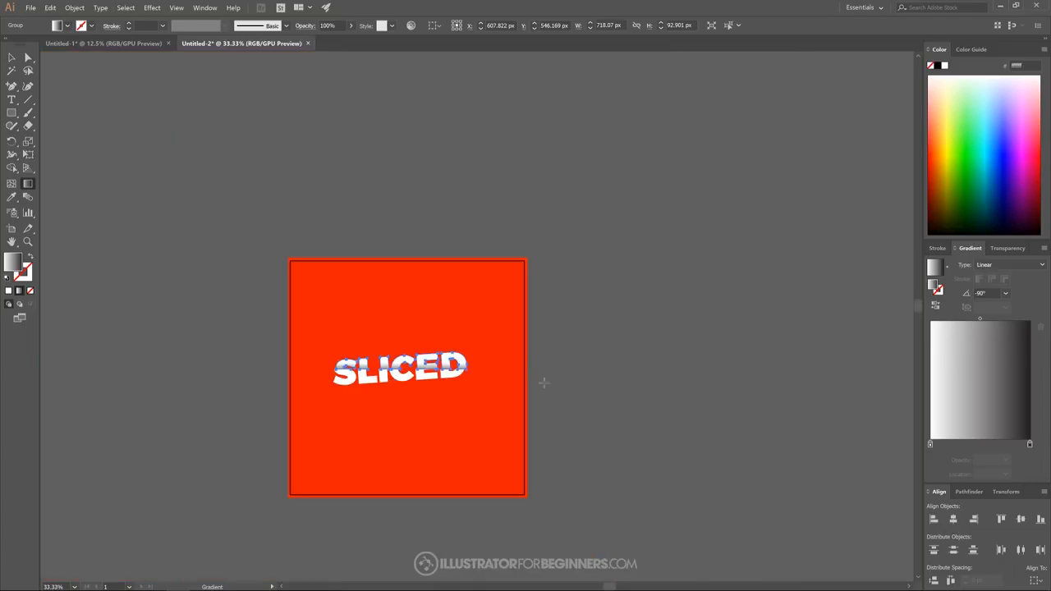
key(v)
click(572, 384)
drag(577, 382, 622, 363)
scroll(496, 368, up, 1)
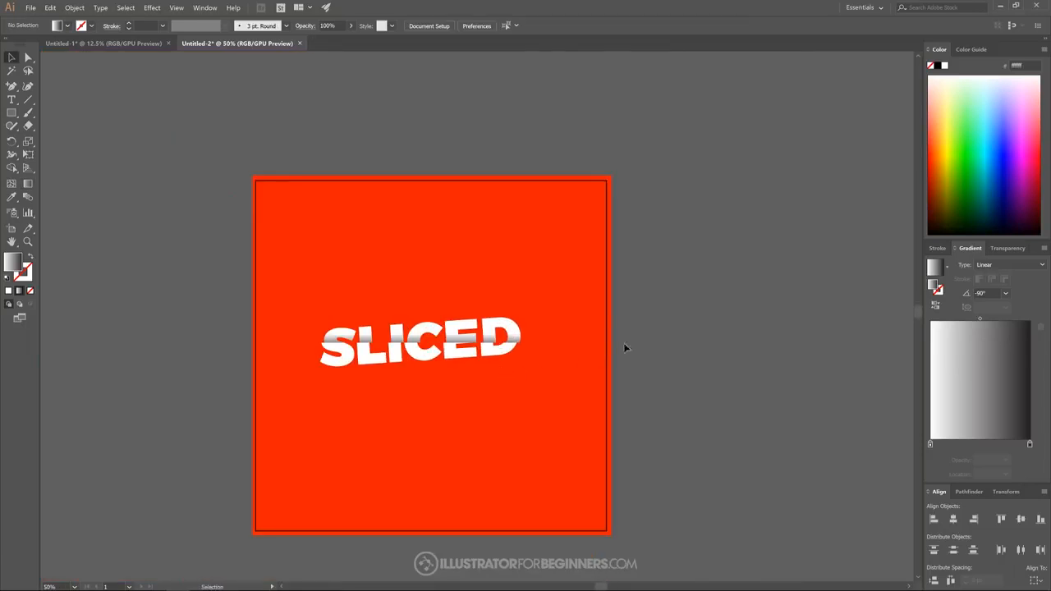